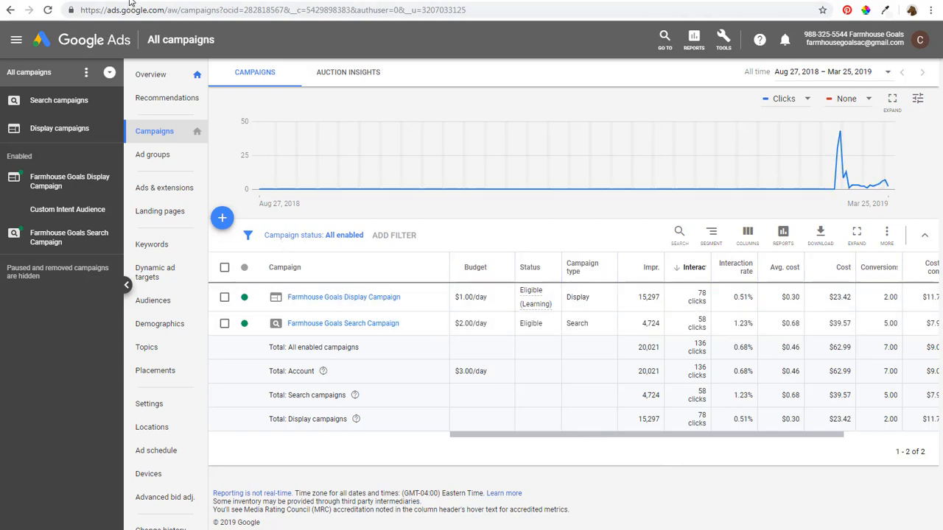
Open the Farmhouse Goals Display Campaign and view its placement report of where the ads showed
key(alt+Left)
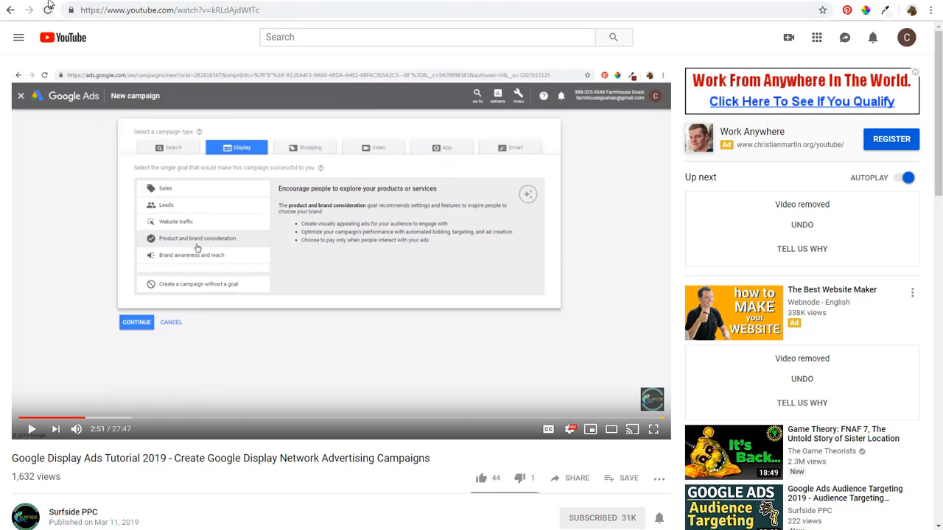
key(alt+Right)
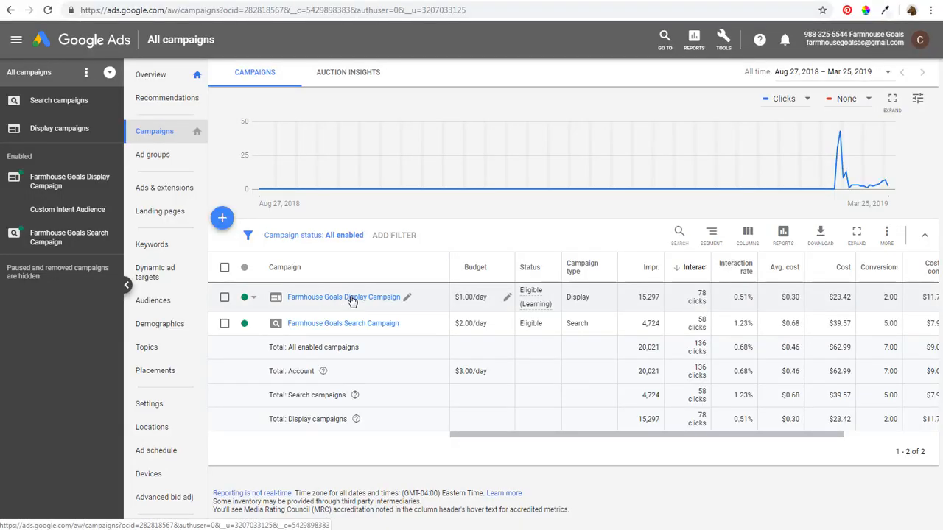
click(318, 301)
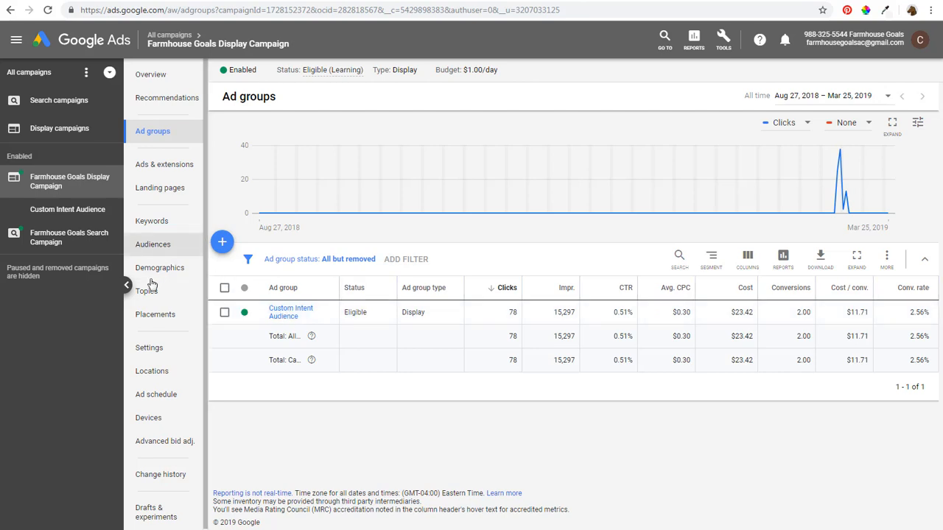
click(151, 318)
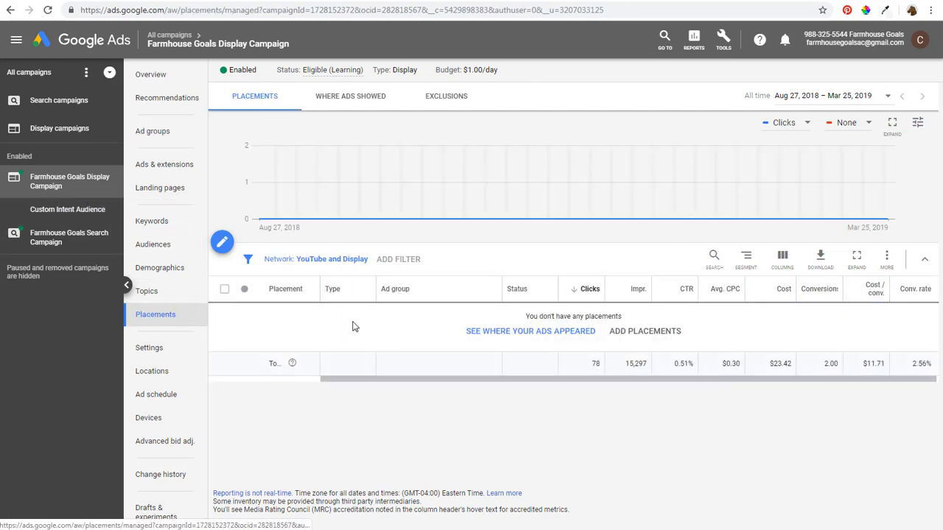
click(349, 106)
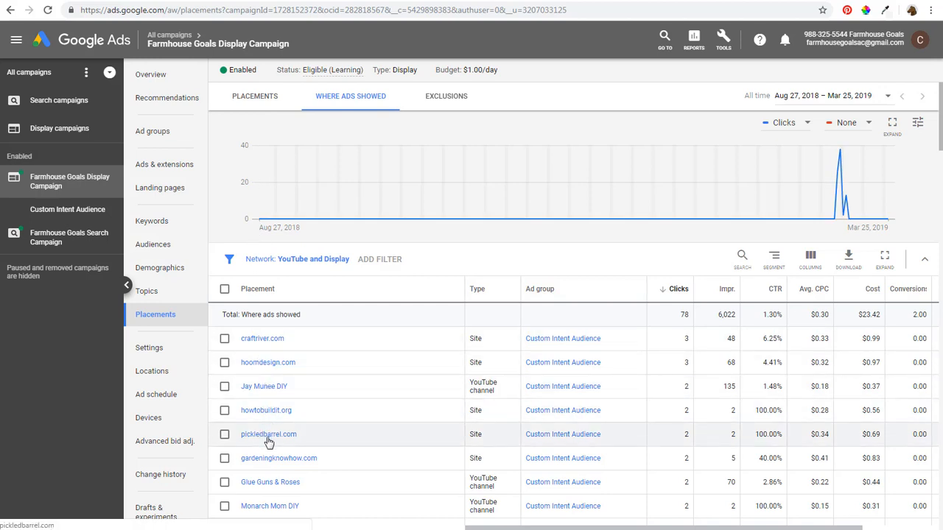
View the farmhousegoals.com site and the pickledbarrel.com placement site, and return to the placement report
click(225, 1)
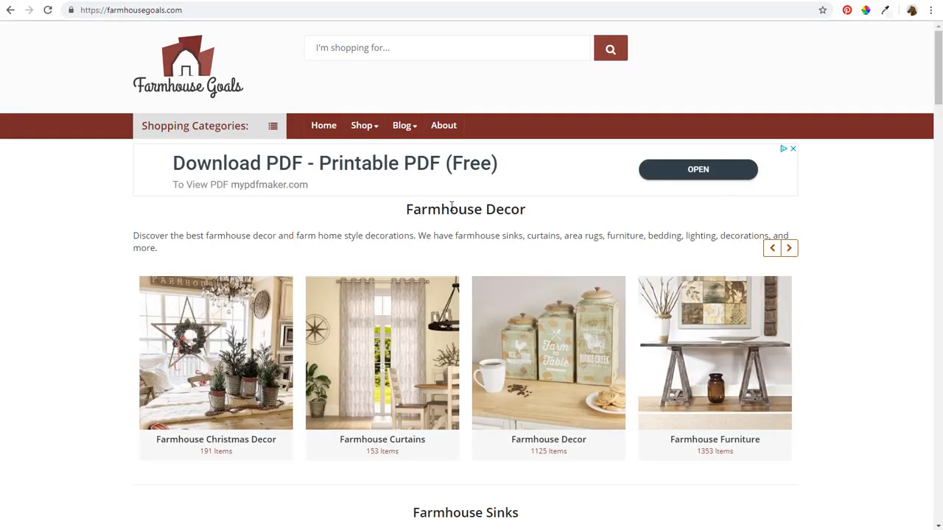
click(27, 3)
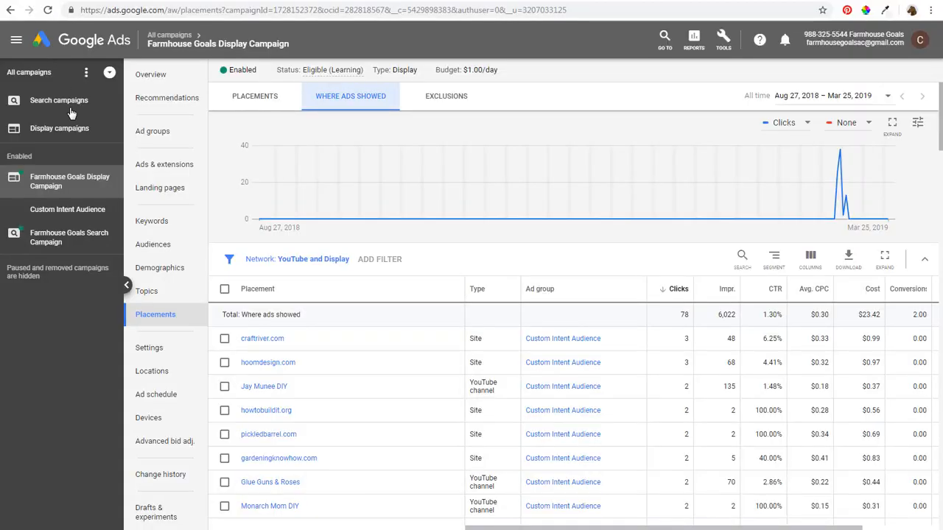
click(269, 435)
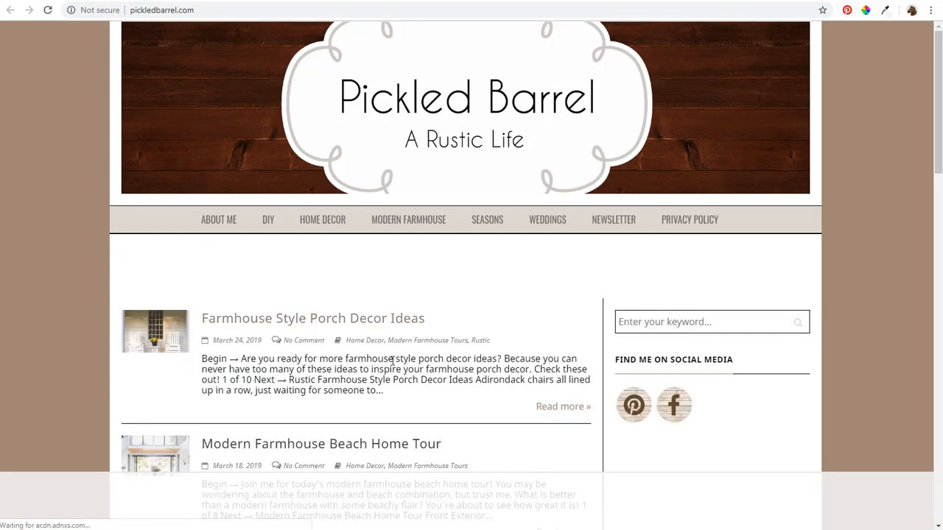
scroll(379, 372, down, 3)
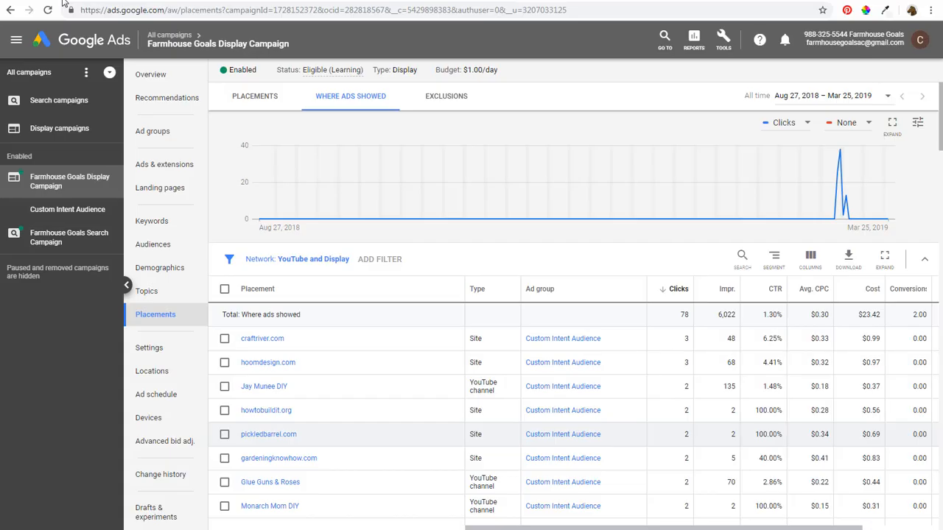
click(63, 1)
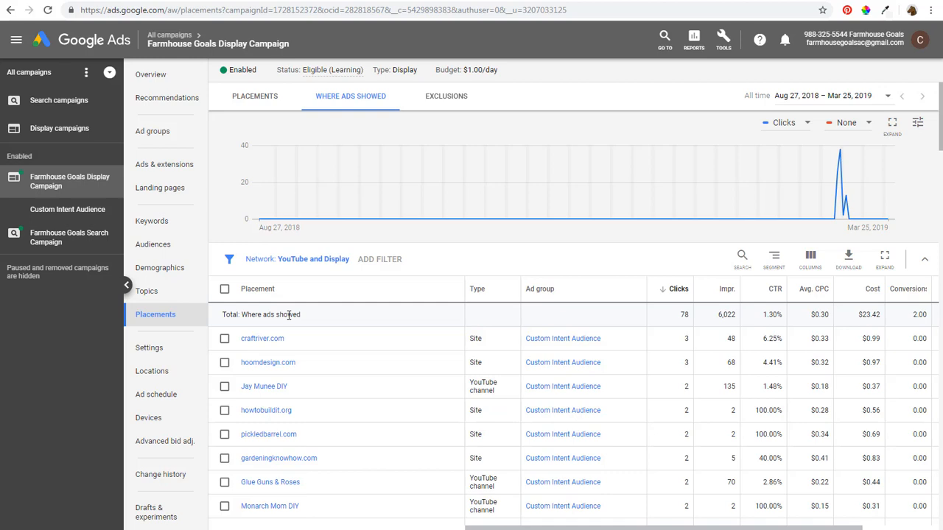
Start a new ad group in the Farmhouse Goals Display Campaign
click(163, 140)
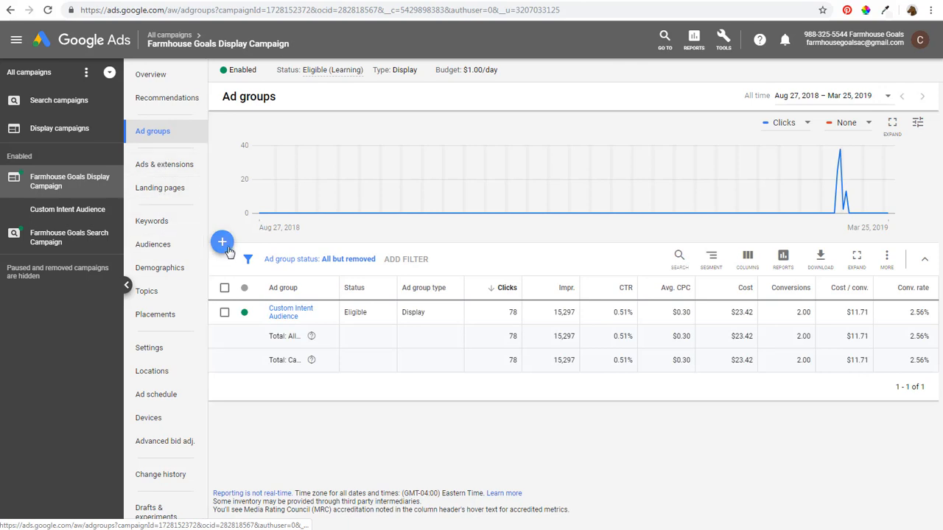
click(223, 243)
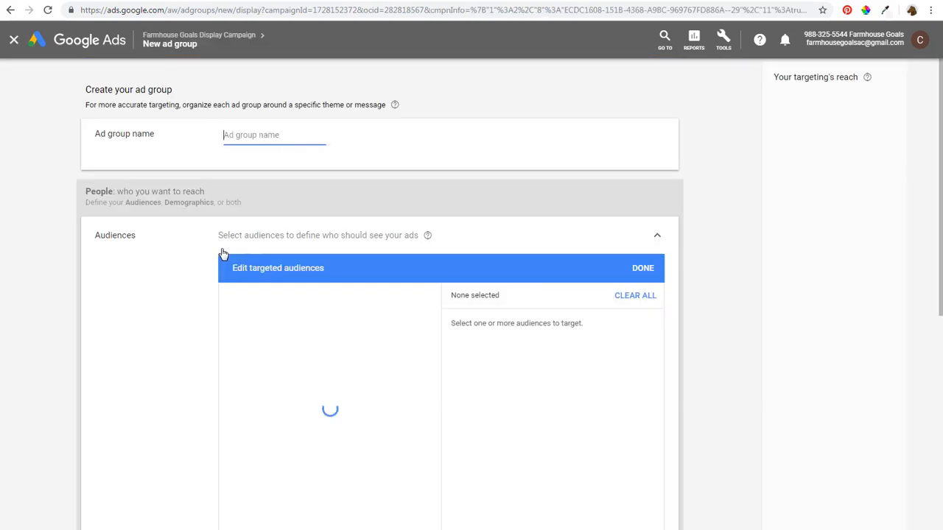
text(Pl)
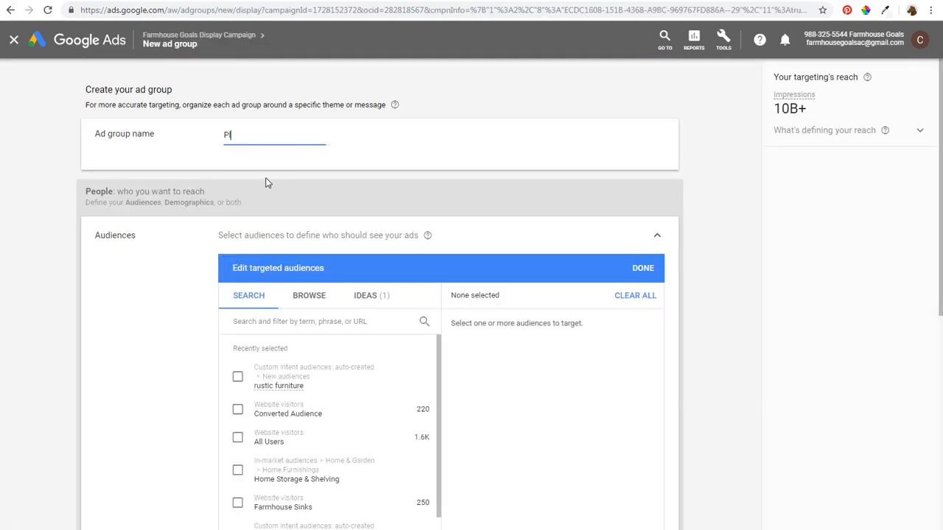
text(acement )
text(Ta)
key(BackSpace)
key(BackSpace)
key(BackSpace)
key(BackSpace)
key(BackSpace)
key(BackSpace)
key(BackSpace)
key(BackSpace)
key(BackSpace)
key(BackSpace)
key(BackSpace)
key(BackSpace)
Name the ad group "Website Targeting" and collapse its audience selection
text(We)
scroll(154, 287, down, 3)
scroll(166, 276, up, 3)
click(657, 239)
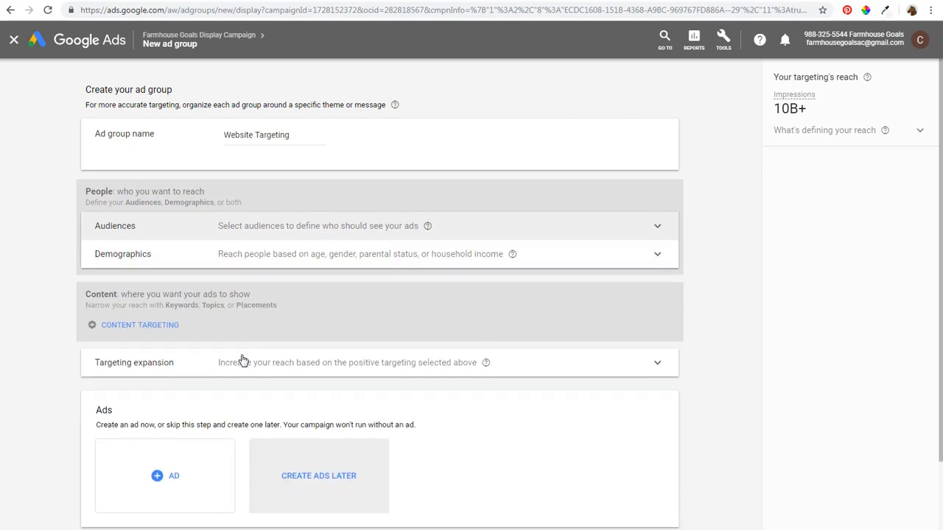
Add Placements as the content targeting of the new ad group
click(126, 326)
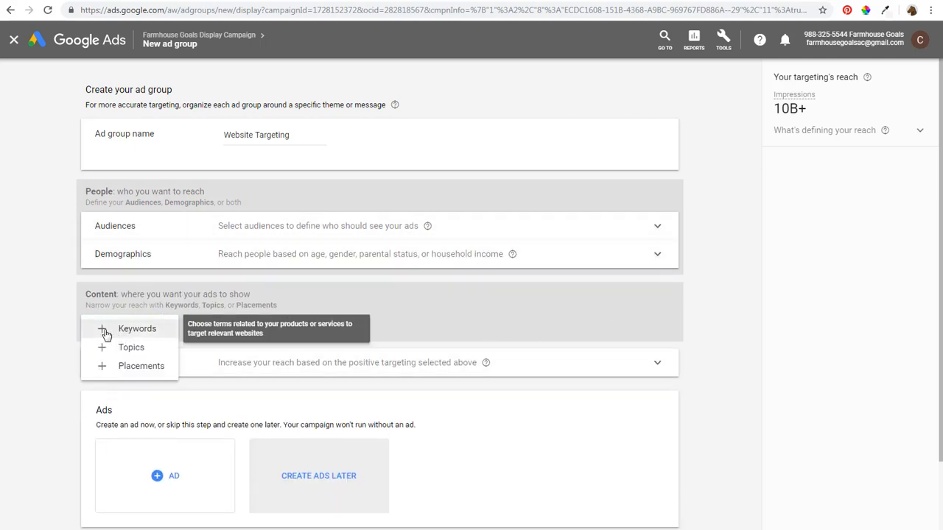
click(110, 366)
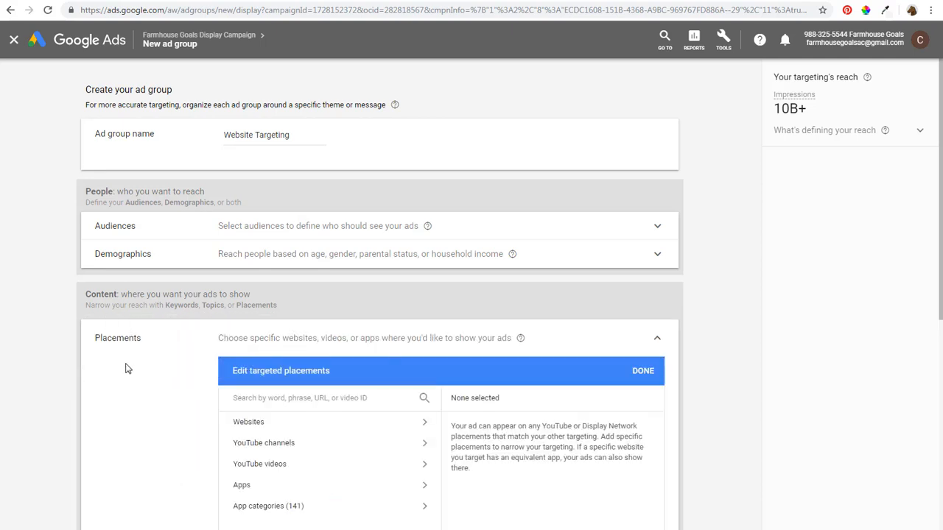
scroll(126, 369, down, 2)
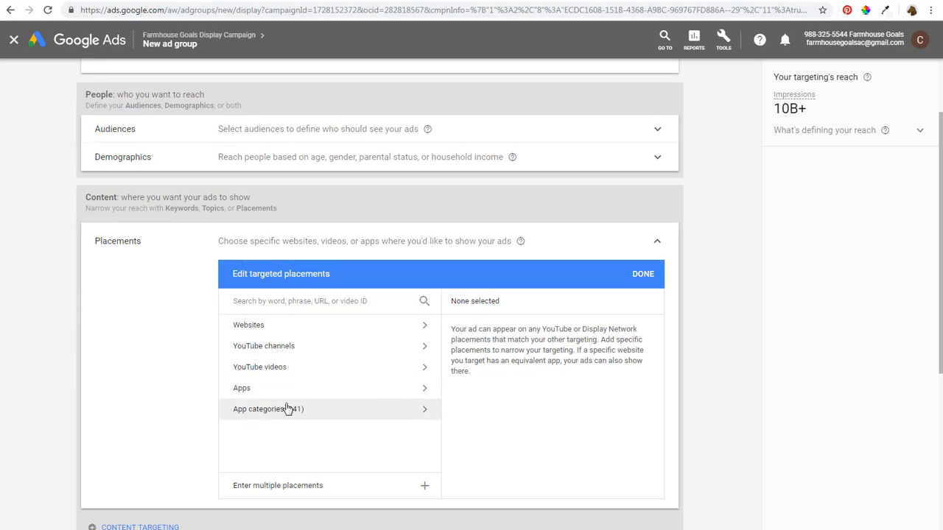
View the form for entering multiple placement URLs and return to the placement categories
click(263, 300)
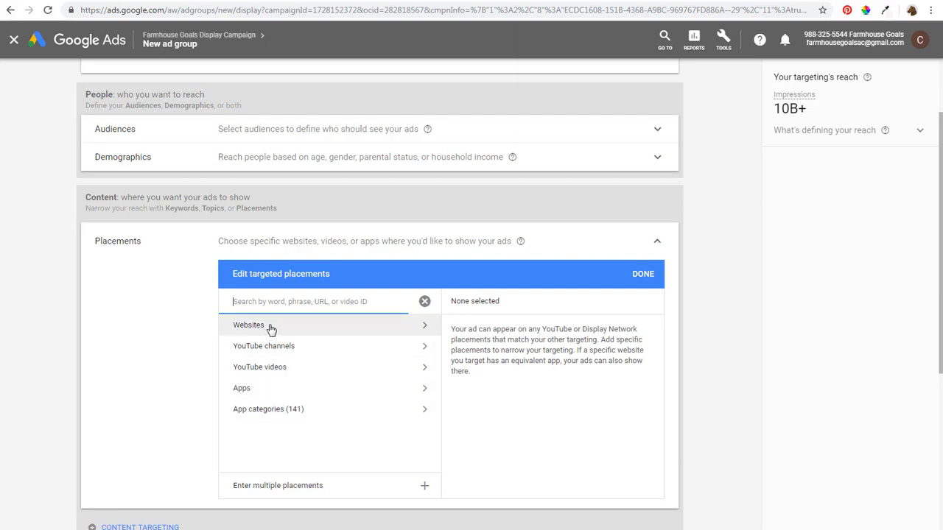
click(425, 488)
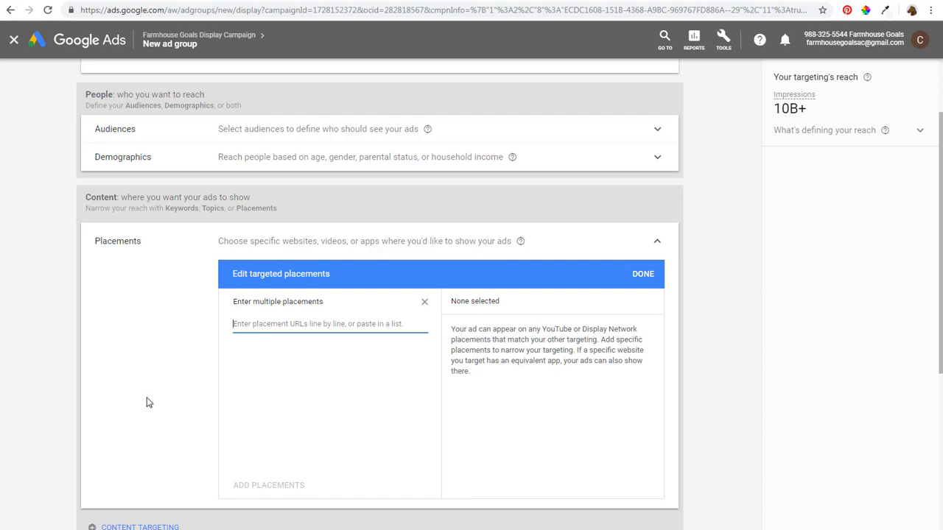
key(Escape)
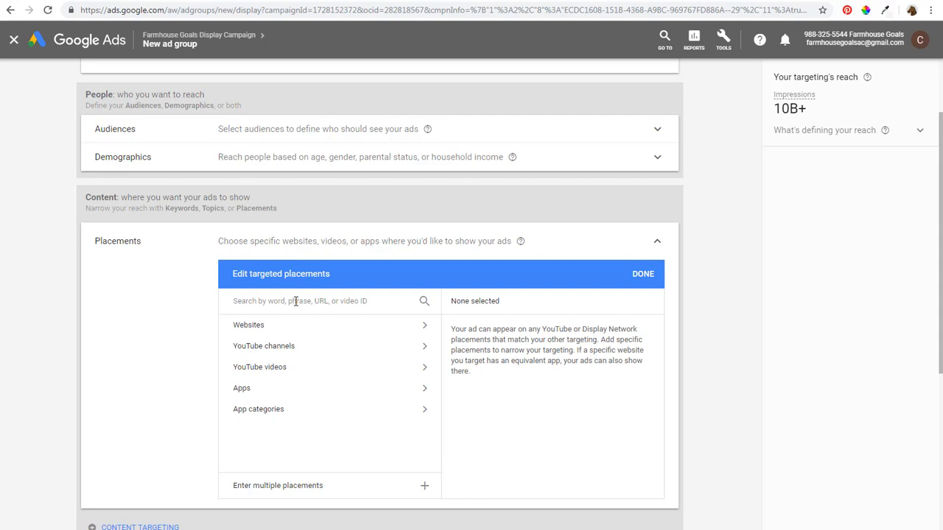
Search the placements for farmhousegoals.com and check the matching YouTube channels, YouTube videos and apps
click(295, 301)
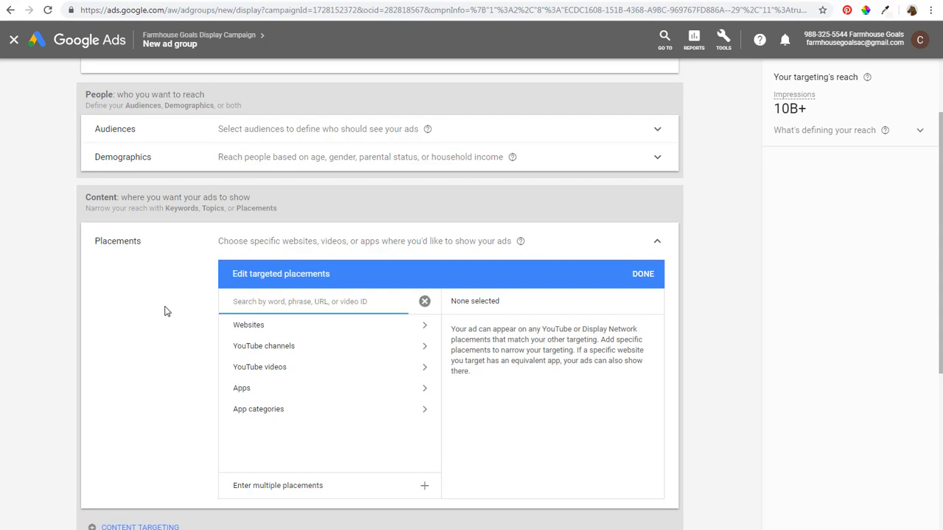
text(farmhousegoals.com)
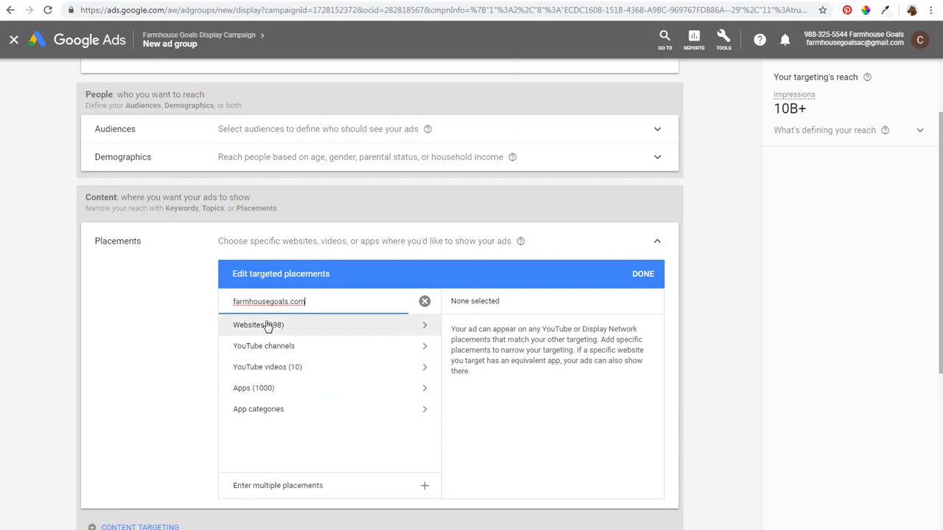
click(331, 347)
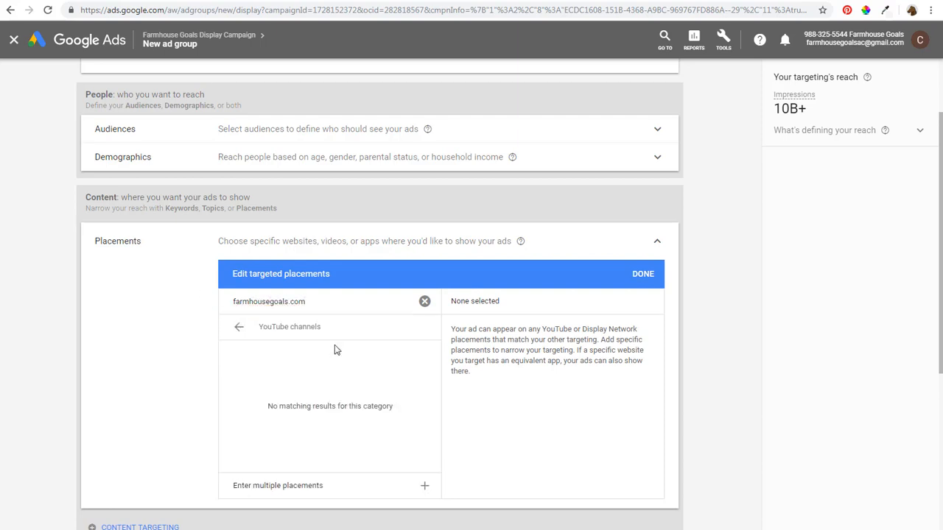
click(237, 328)
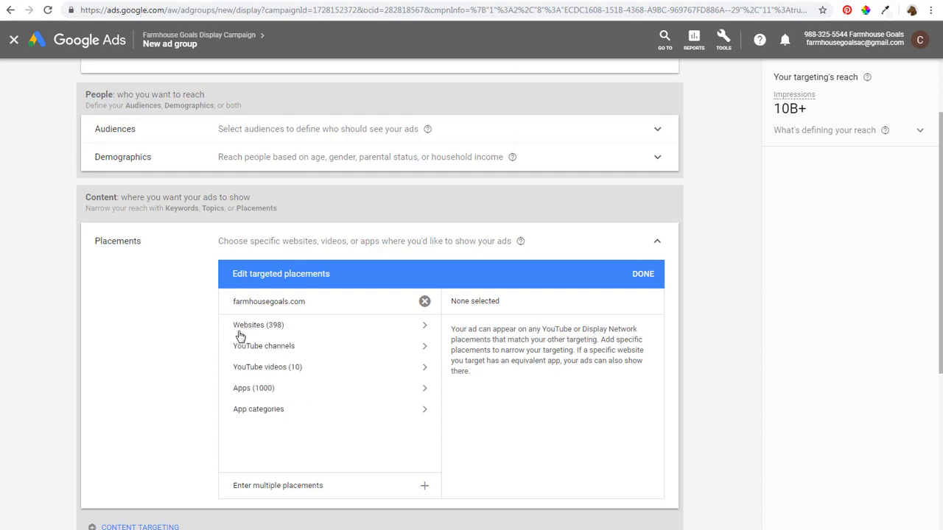
click(294, 370)
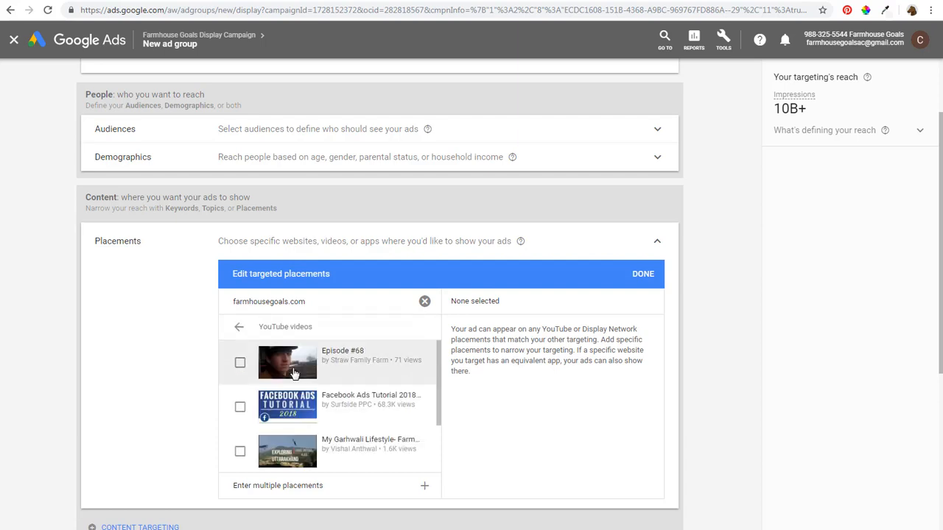
click(240, 328)
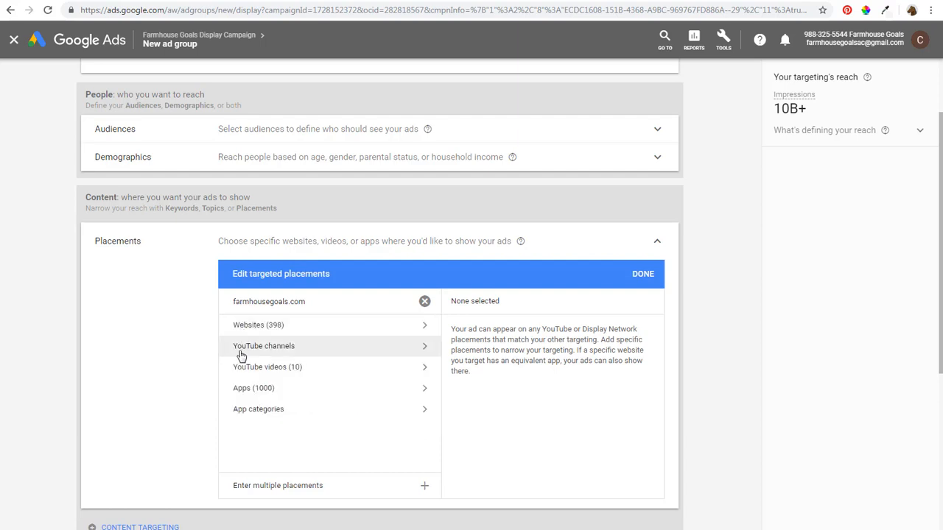
click(271, 390)
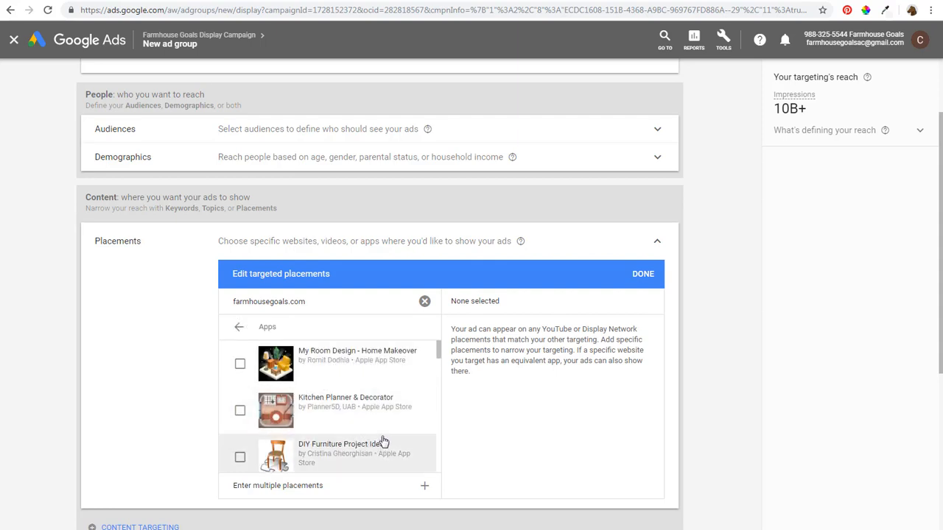
click(240, 329)
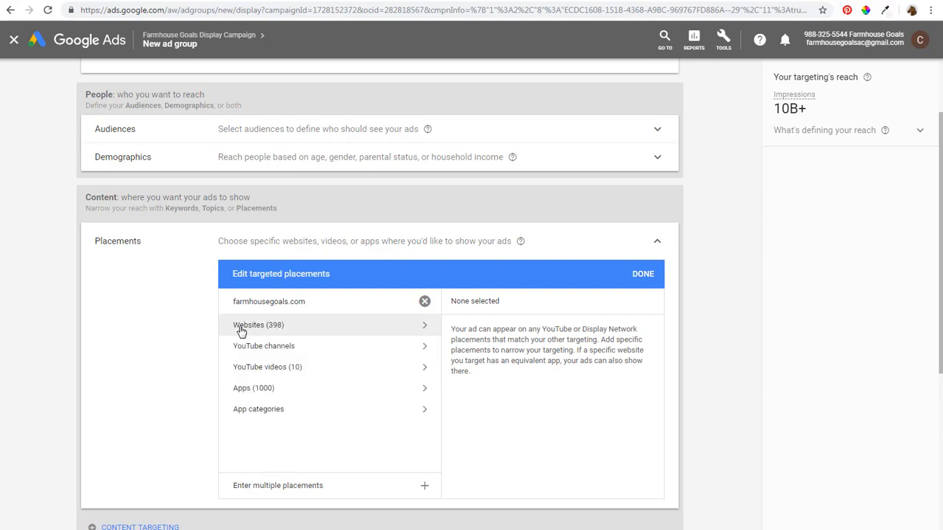
Examine the website placements suggested for farmhousegoals.com
click(318, 334)
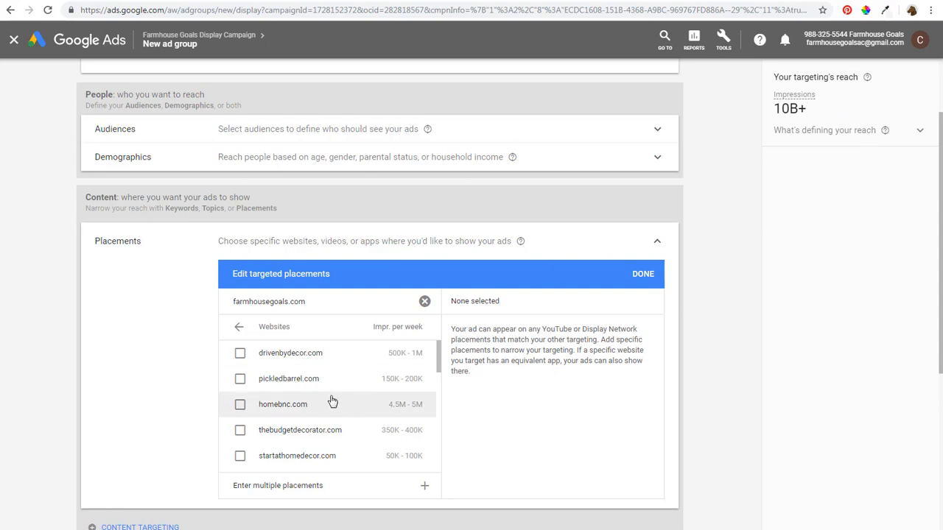
scroll(307, 393, down, 3)
scroll(284, 392, down, 5)
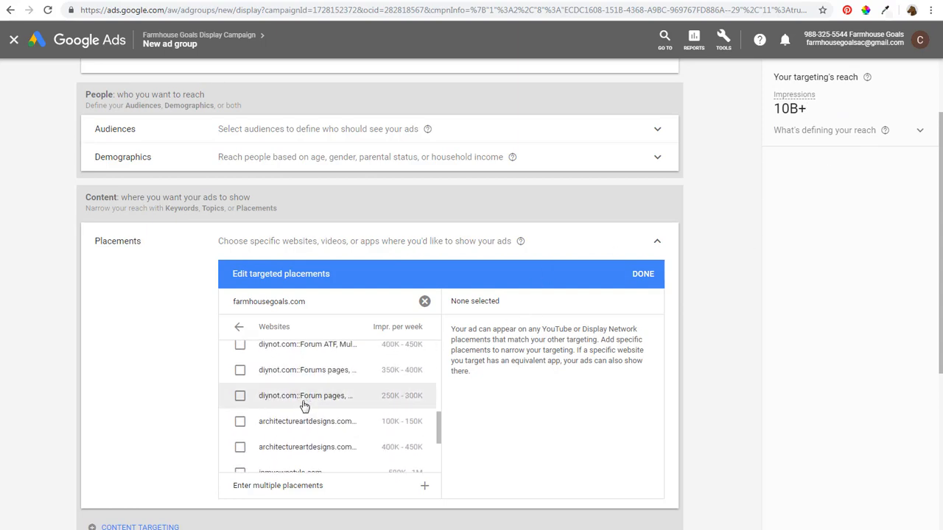
scroll(299, 406, down, 3)
scroll(294, 402, up, 3)
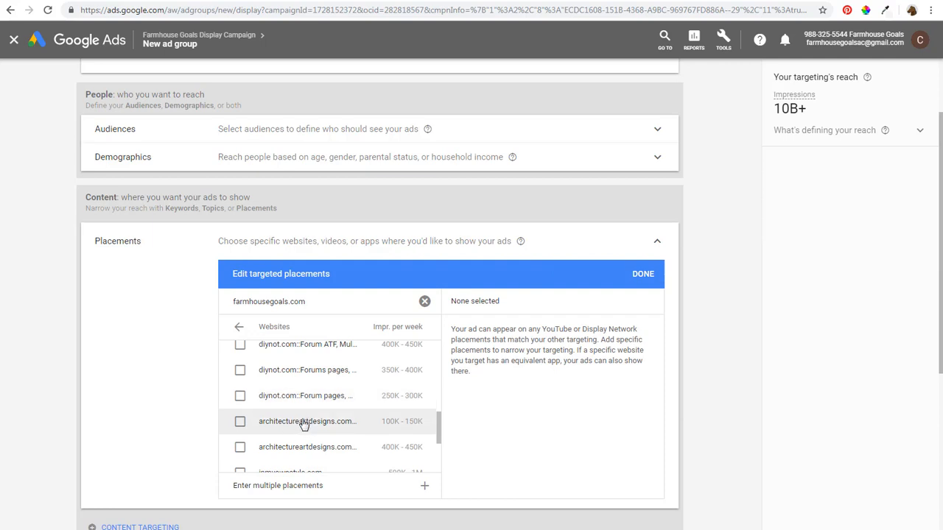
Copy the architectureartdesigns domain name from the placement list, view architectureartdesigns.com in a new tab, and return to the ad group setup
double_click(298, 425)
click(298, 425)
click(315, 425)
double_click(324, 424)
key(ctrl+c)
key(ctrl+t)
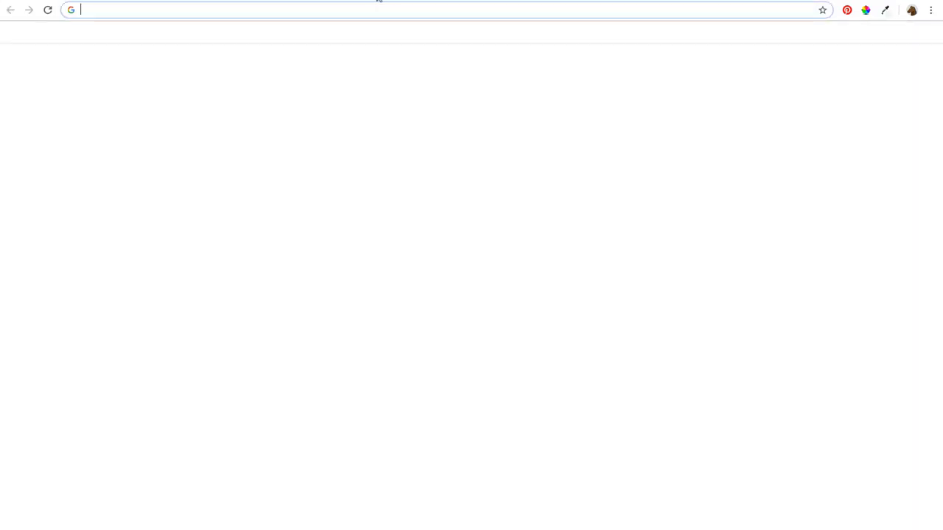
key(ctrl+v)
text(.com)
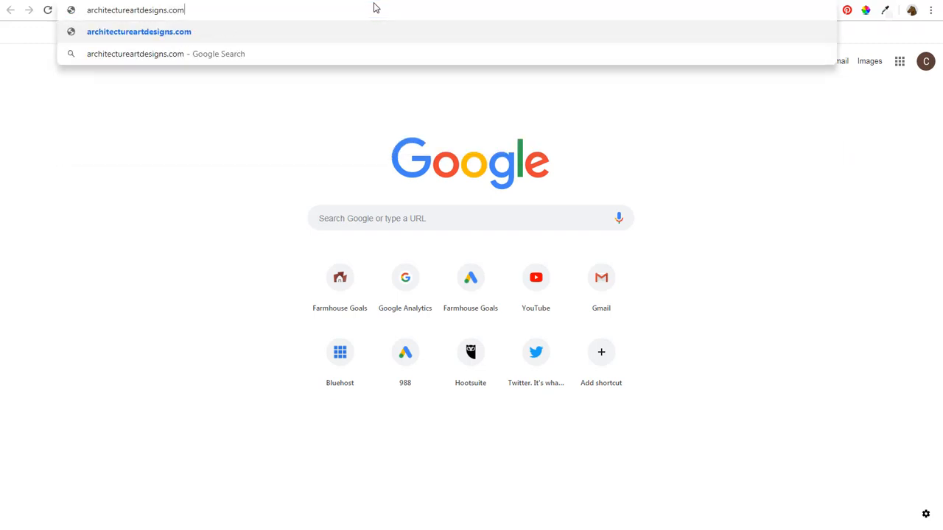
key(Return)
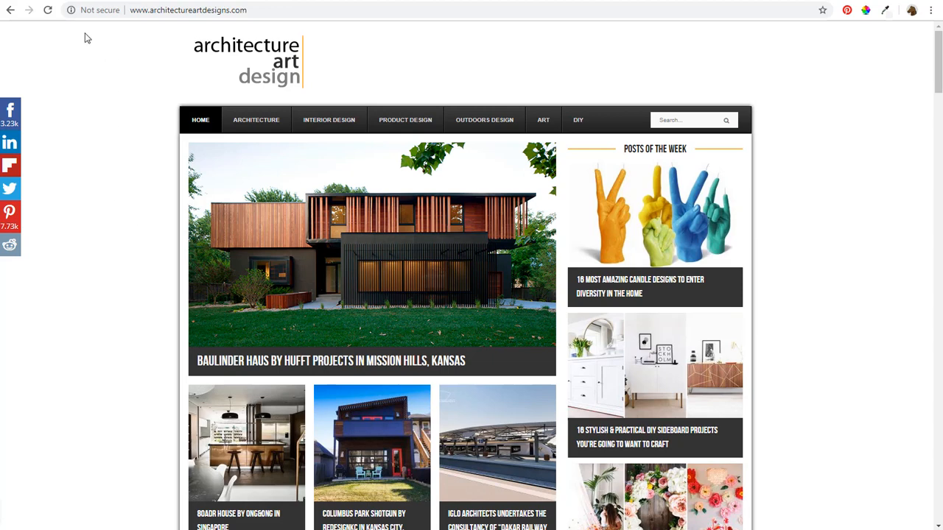
click(47, 2)
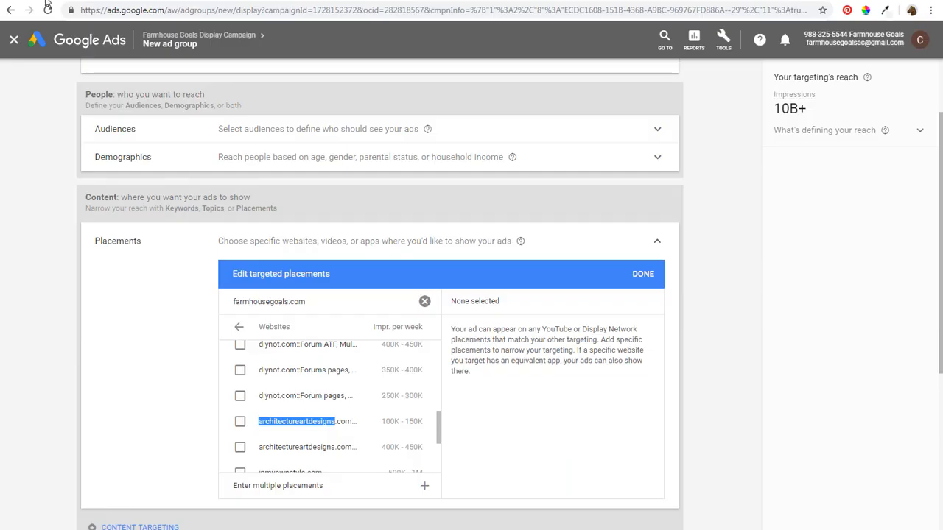
Add the first architectureartdesigns.com website placement, the Middle center one, to the ad group's targeted placements
click(239, 422)
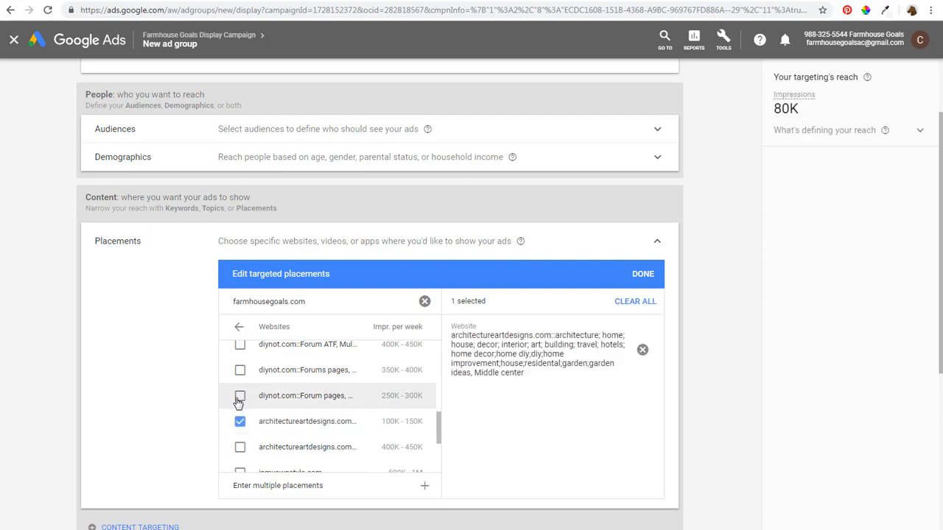
scroll(381, 386, up, 1)
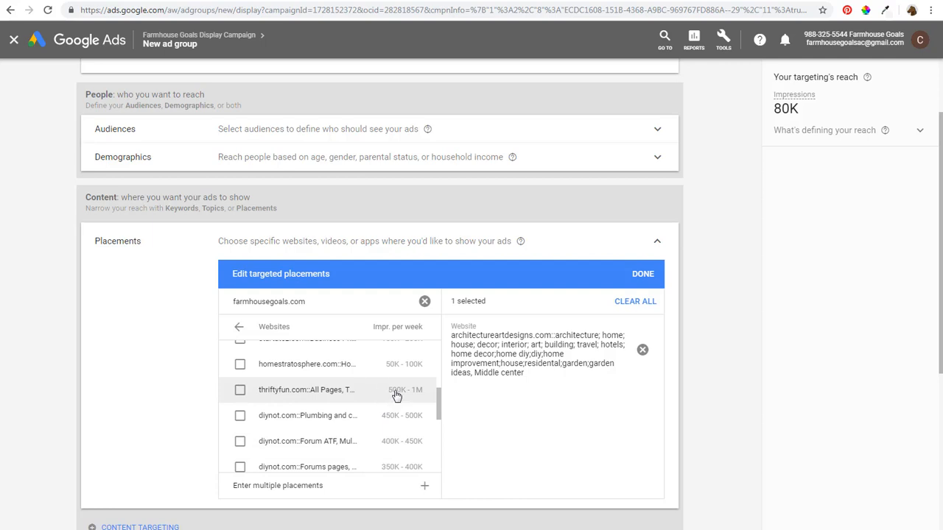
scroll(395, 395, up, 1)
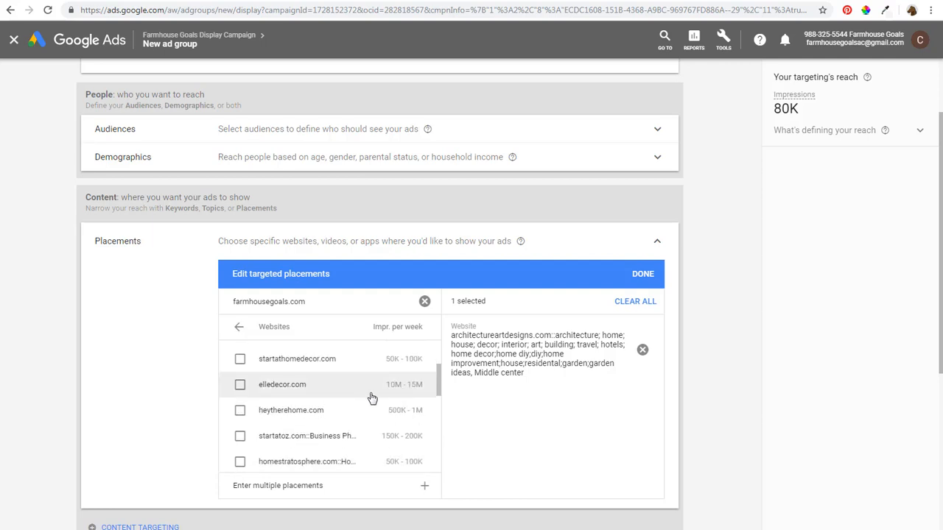
scroll(373, 398, up, 1)
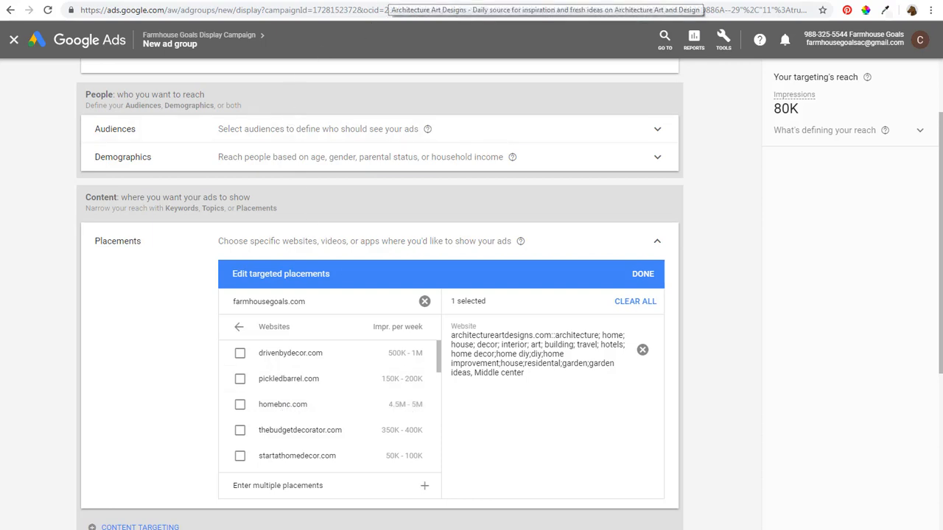
Switch to the homebnc.com browser tab and view the site's Farmhouse category and its URL
click(387, 0)
click(324, 1)
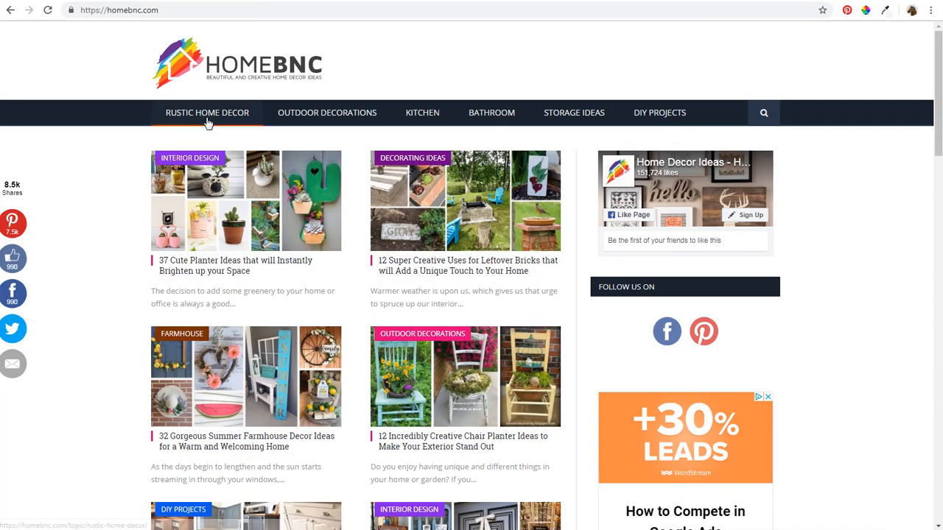
scroll(140, 206, down, 2)
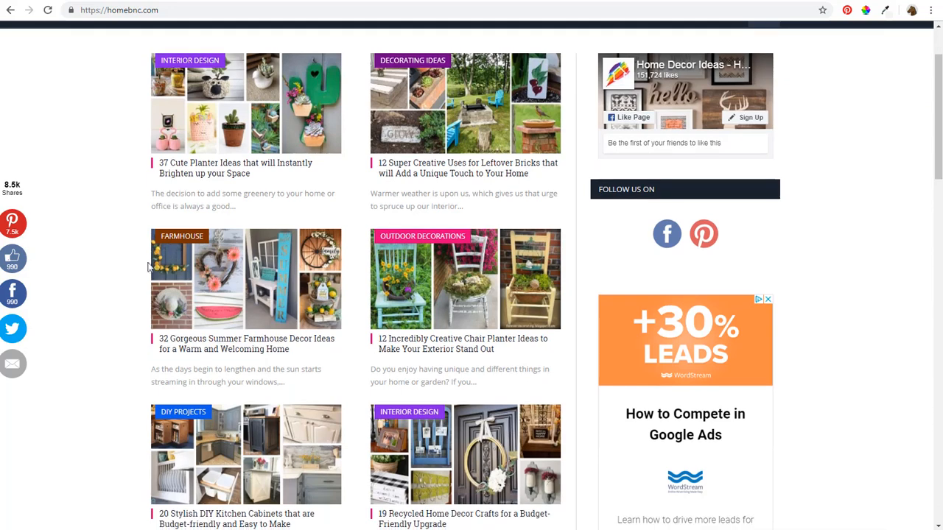
click(182, 237)
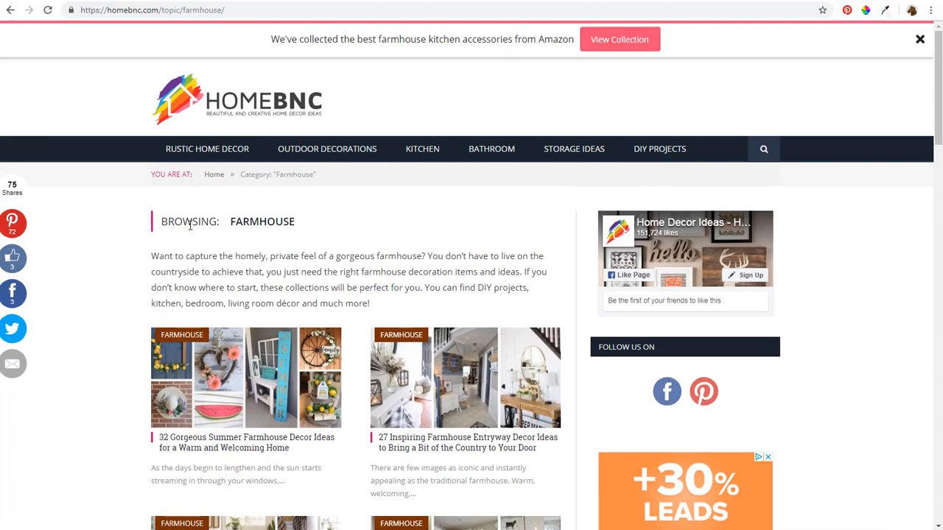
drag(235, 10, 105, 10)
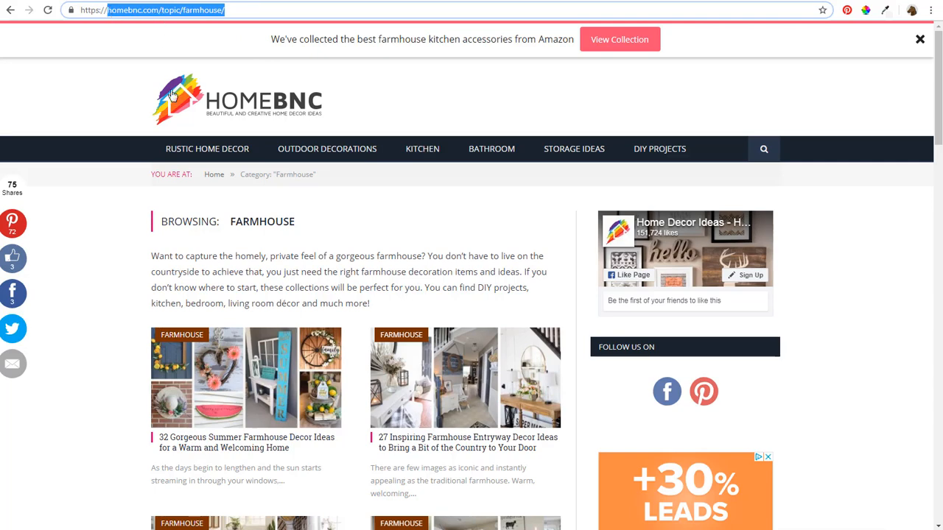
View homebnc.com's Rustic Home Decor category and its home page posts and ads, and return to the Google Ads ad group setup
click(212, 151)
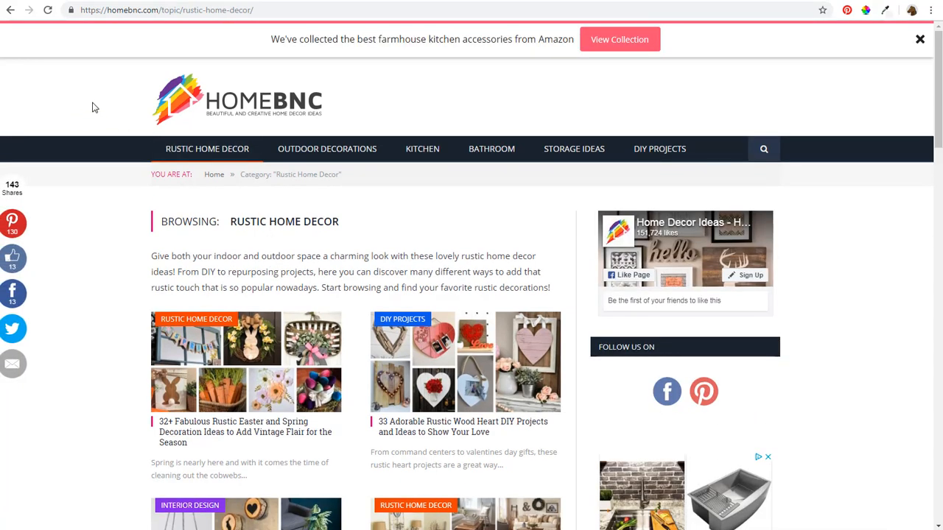
click(219, 112)
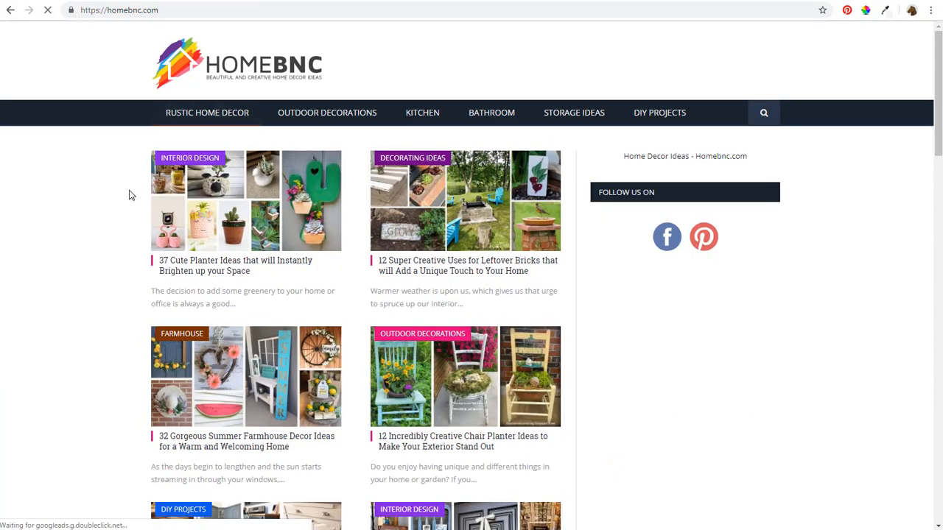
scroll(103, 213, down, 4)
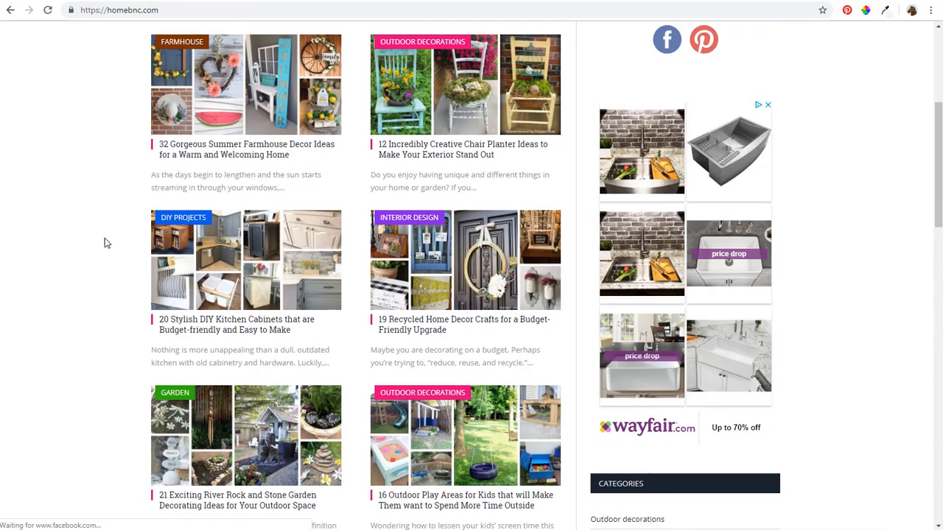
scroll(105, 243, down, 1)
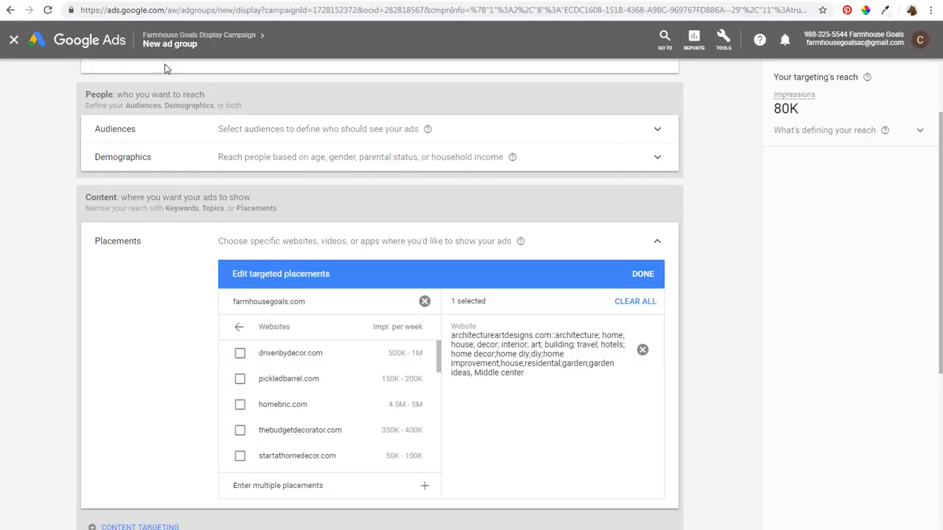
click(140, 1)
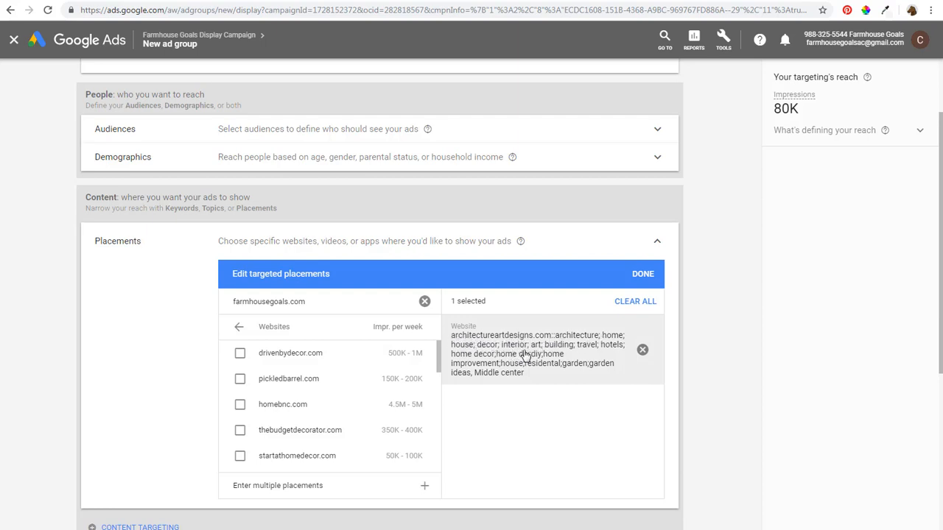
Add drivenbydecor.com, pickledbarrel.com, thebudgetdecorator.com and heytherehome.com to the targeted website placements
click(240, 355)
click(241, 381)
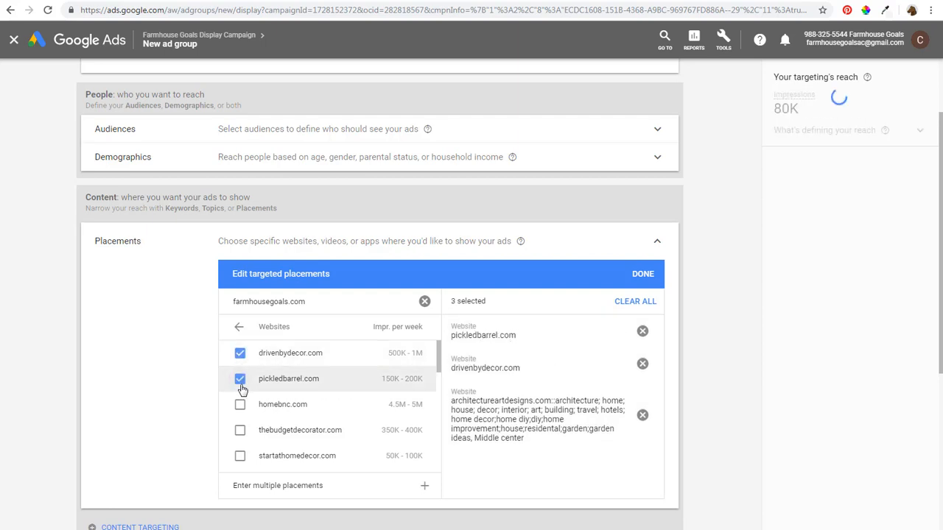
click(239, 430)
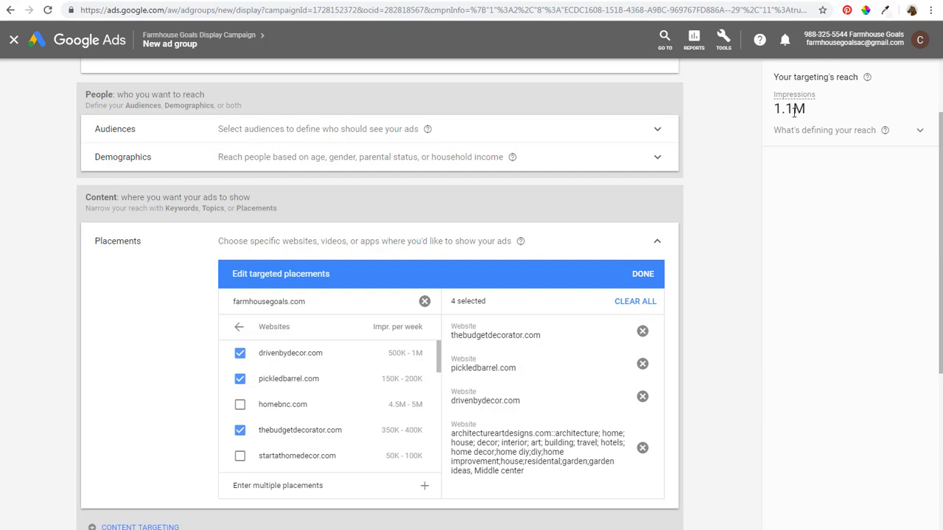
scroll(320, 398, down, 2)
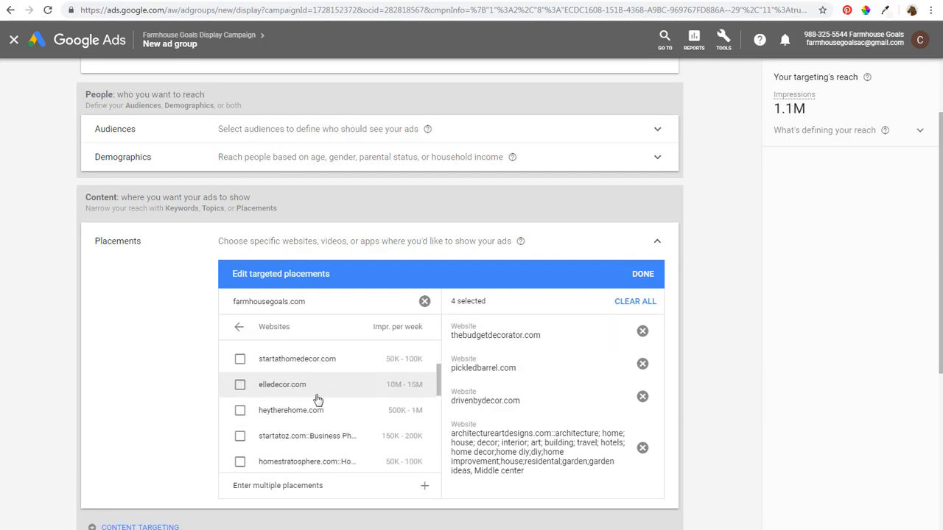
click(240, 411)
Add theinspiredroom.net and inmyownstyle.com from the farmhousegoals.com website suggestions to the targeted placements
scroll(267, 416, down, 2)
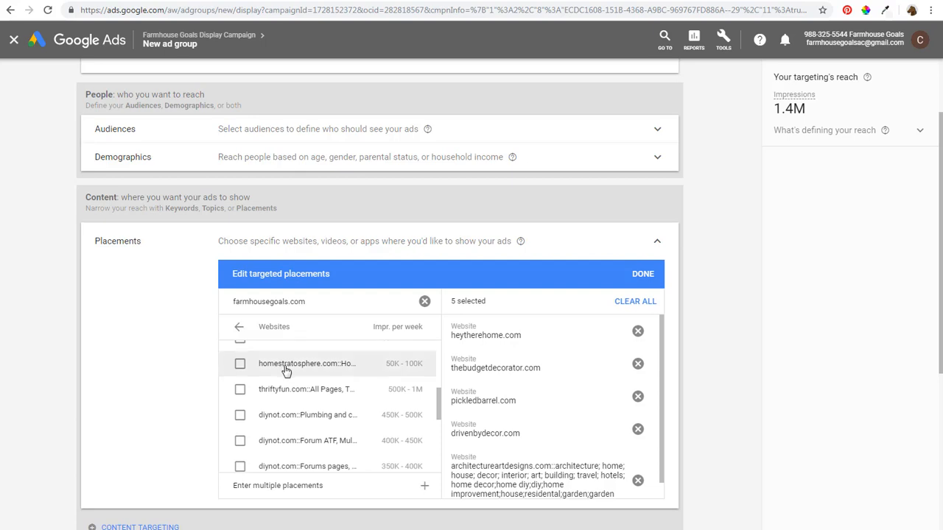
scroll(300, 404, down, 5)
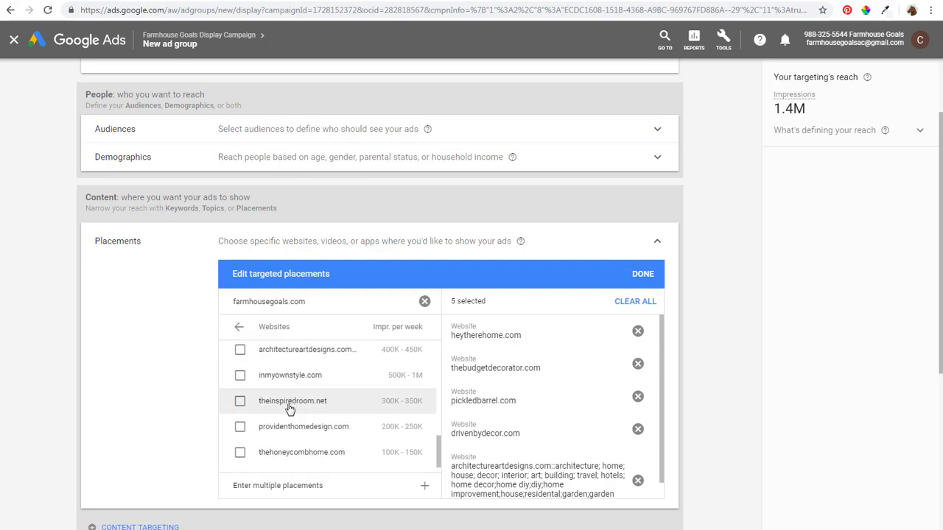
click(240, 401)
click(241, 375)
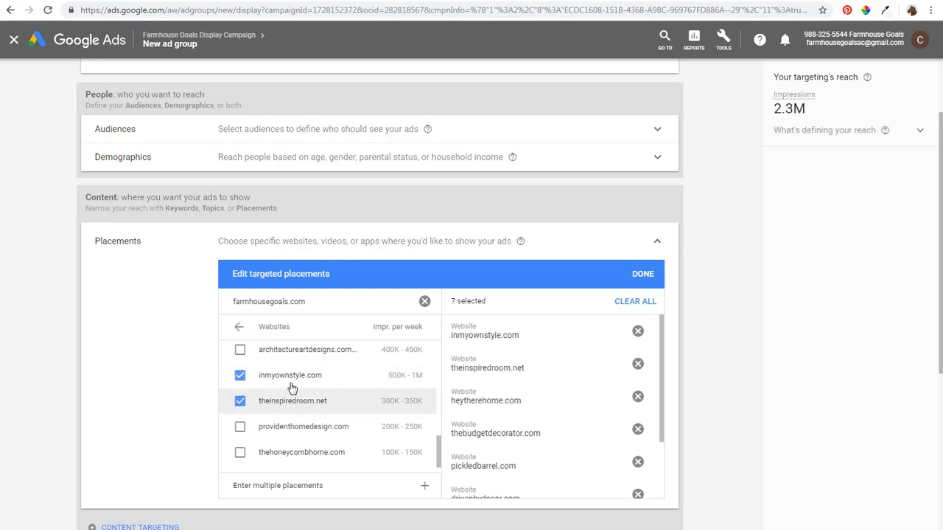
Search the placements for "home decor" and view the matching websites
click(426, 302)
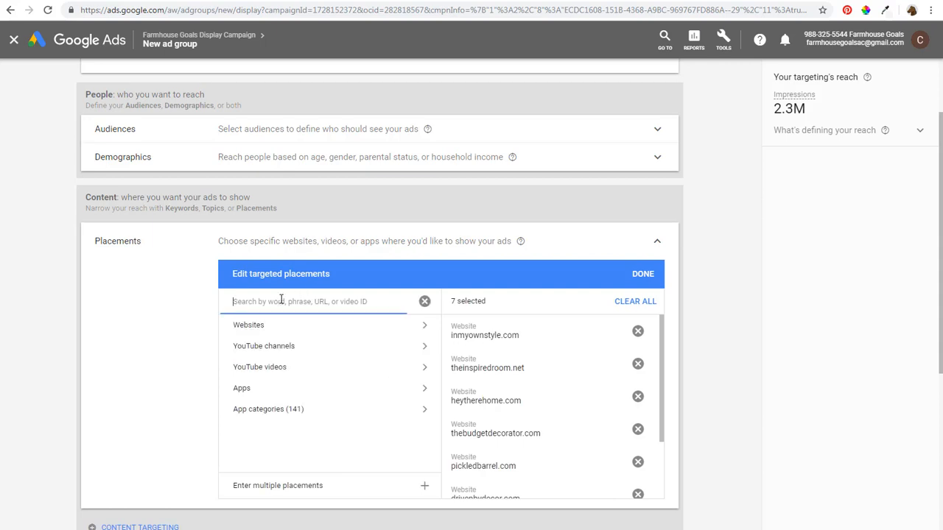
text(home)
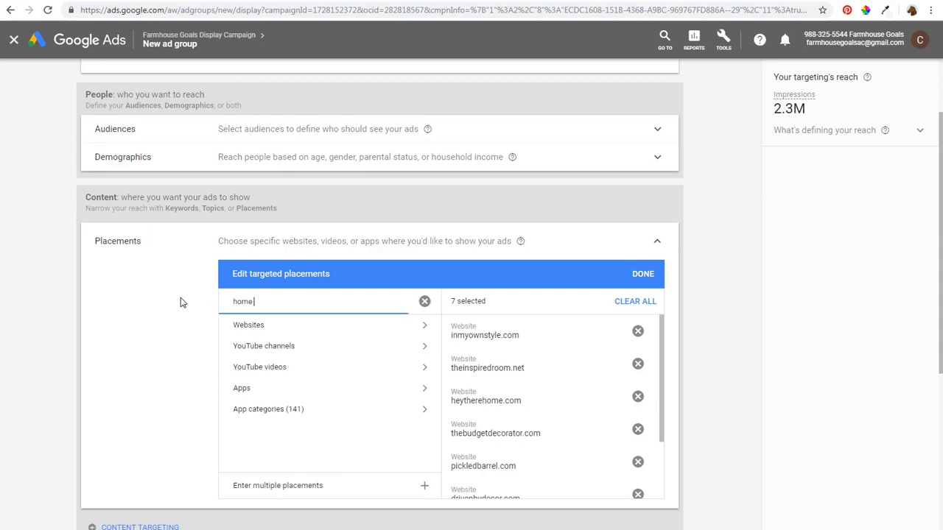
text( decor)
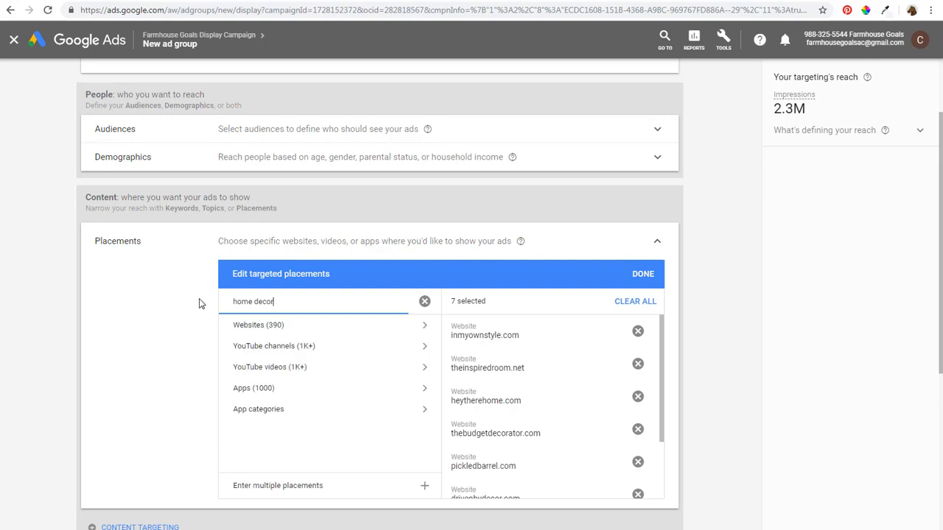
click(254, 331)
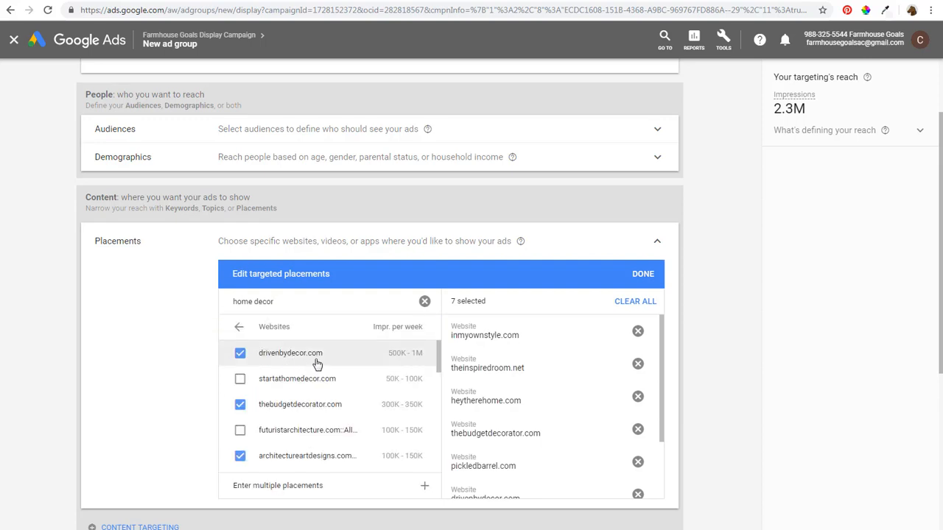
Search the placements for southernliving.com and add the websites southernliving.com and livingthecountrylife.com
click(425, 302)
text(sout)
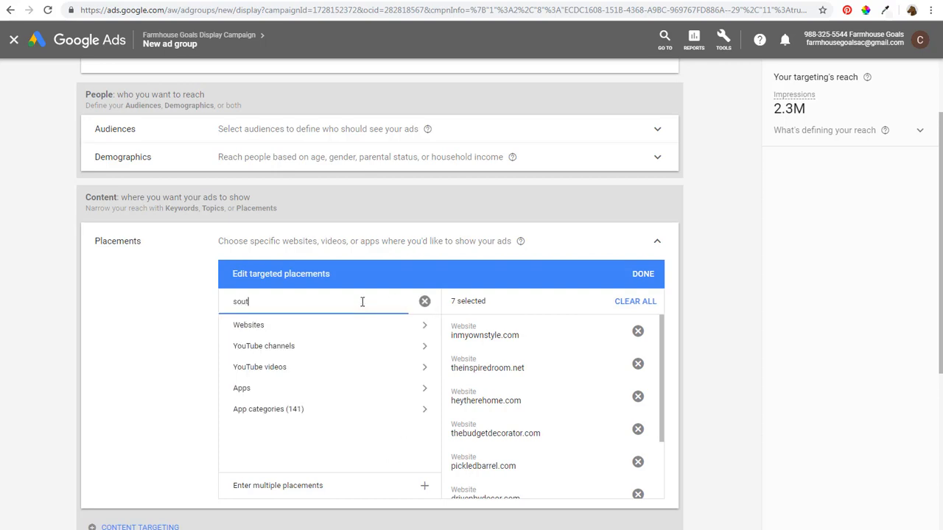
text(hernliving.com)
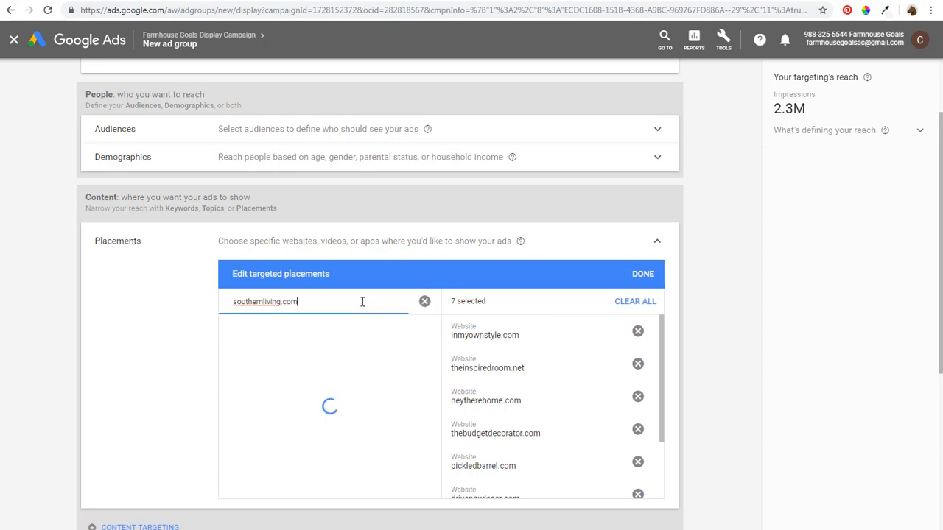
click(283, 328)
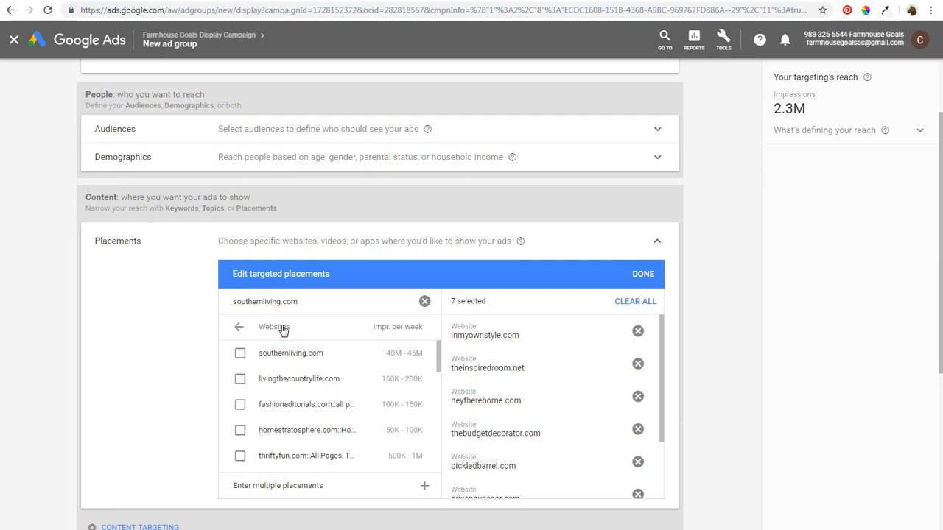
click(240, 354)
click(241, 379)
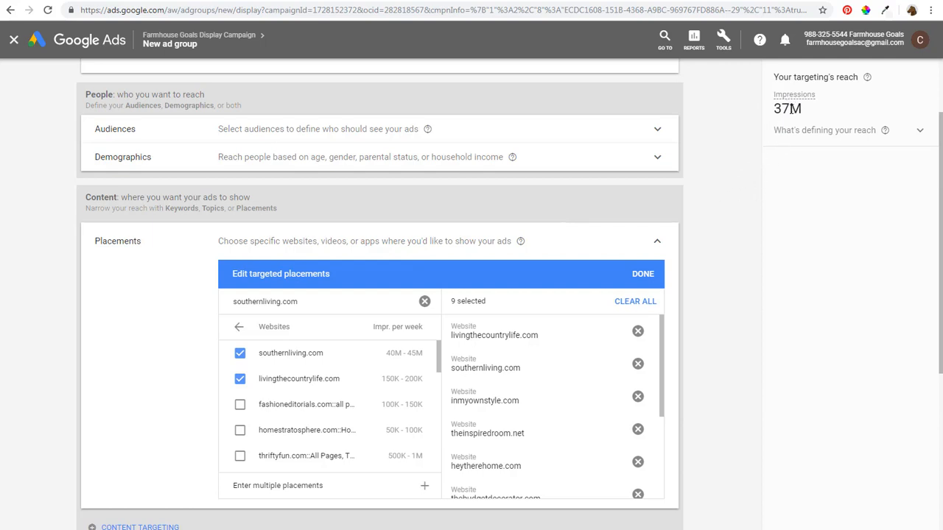
Open the audience targeting and review the suggested rustic furniture audience, the recently selected audiences and the browsable audience categories
click(592, 129)
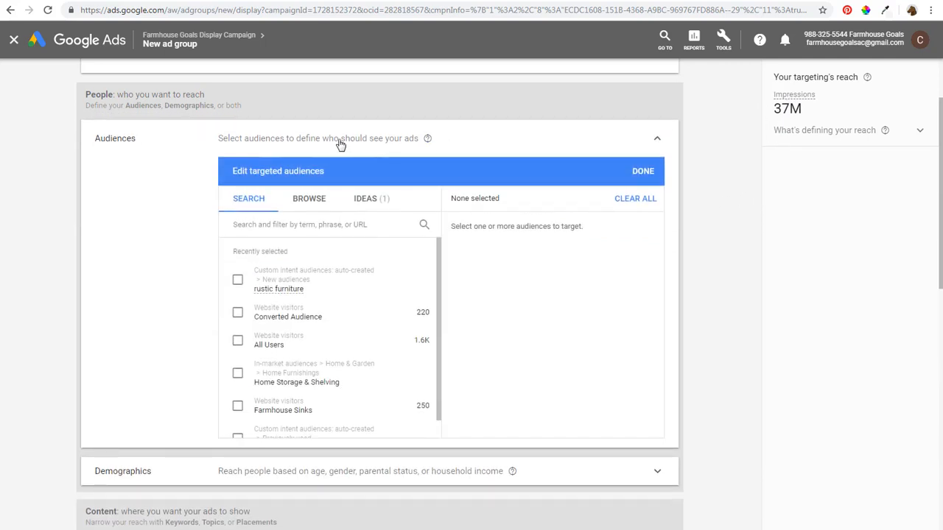
click(372, 201)
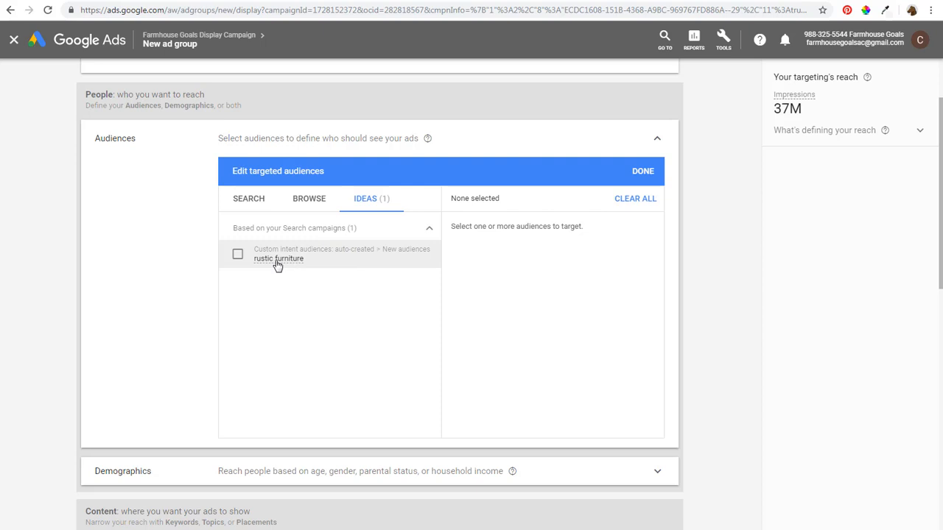
mouse_move(278, 266)
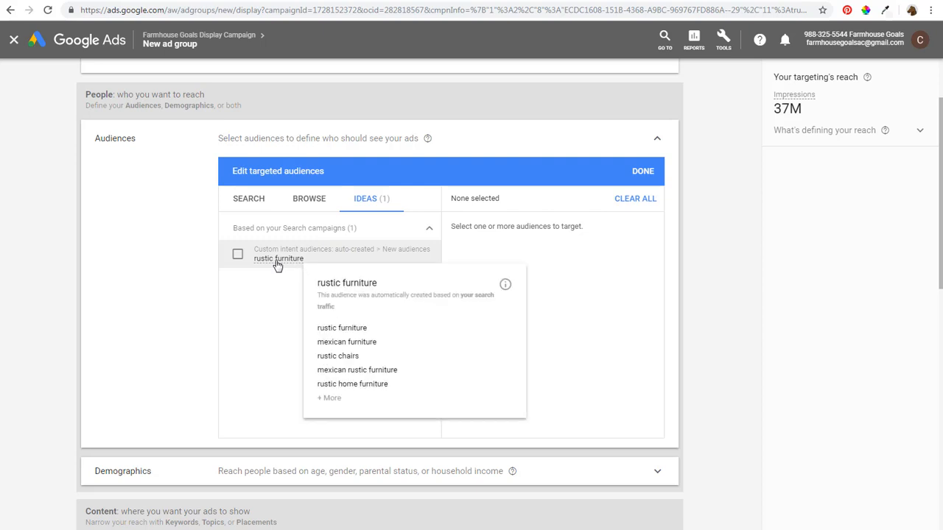
click(243, 201)
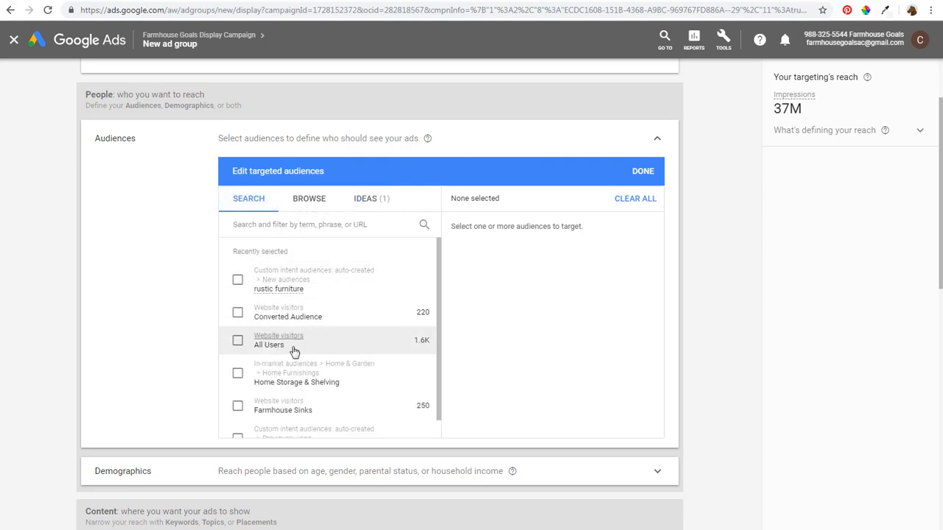
click(309, 200)
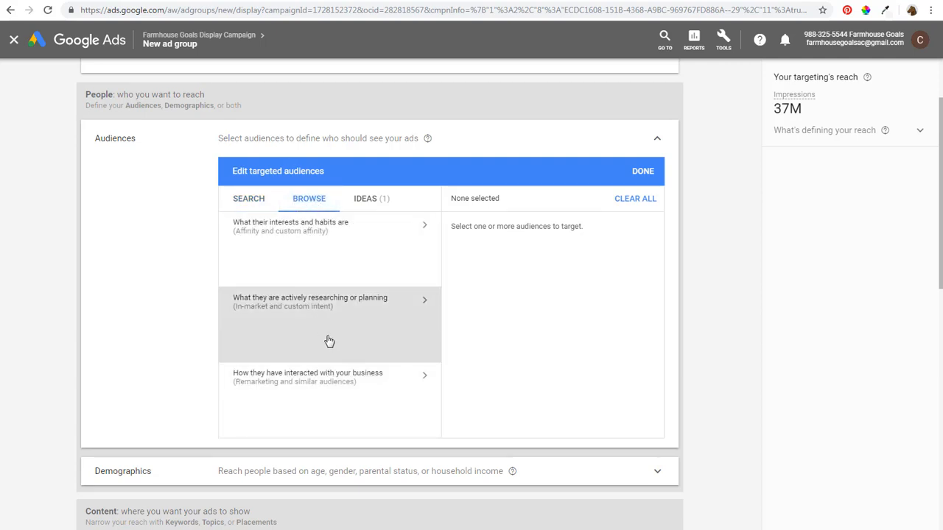
Search the audiences for "farmhouse decor" and add the Home Decor in-market audience from Home & Garden
click(256, 201)
text(far)
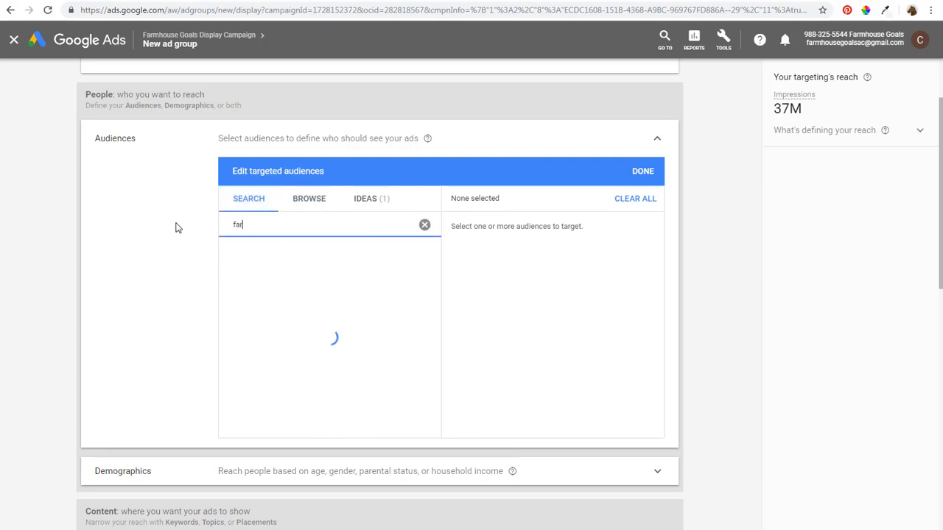
text(mhouse decor)
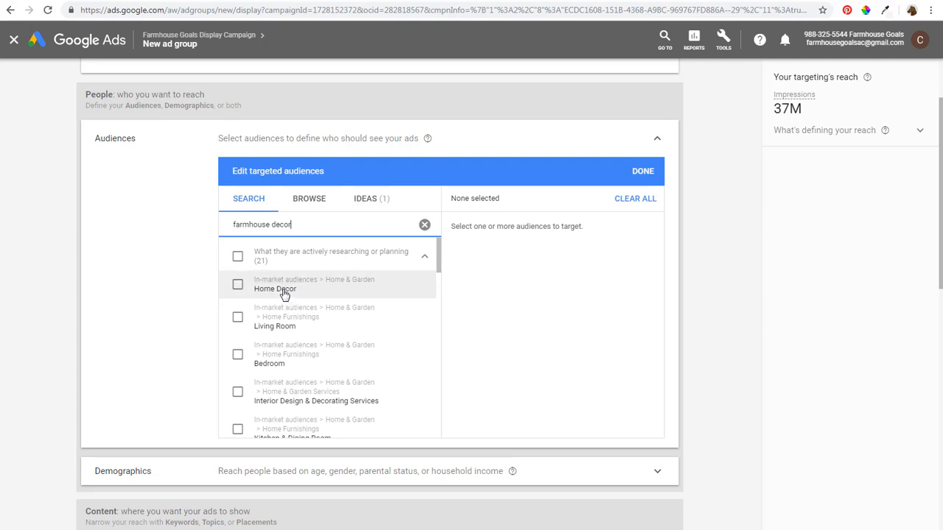
click(238, 285)
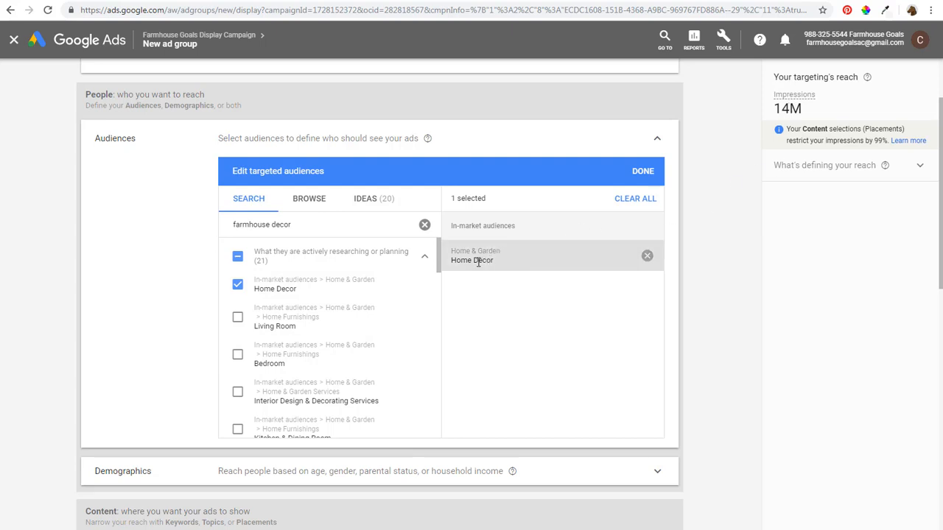
Limit the targeted demographics to females aged 35 and over by excluding male, unknown gender, ages 18 - 24 and 25 - 34, and unknown age
scroll(507, 326, down, 3)
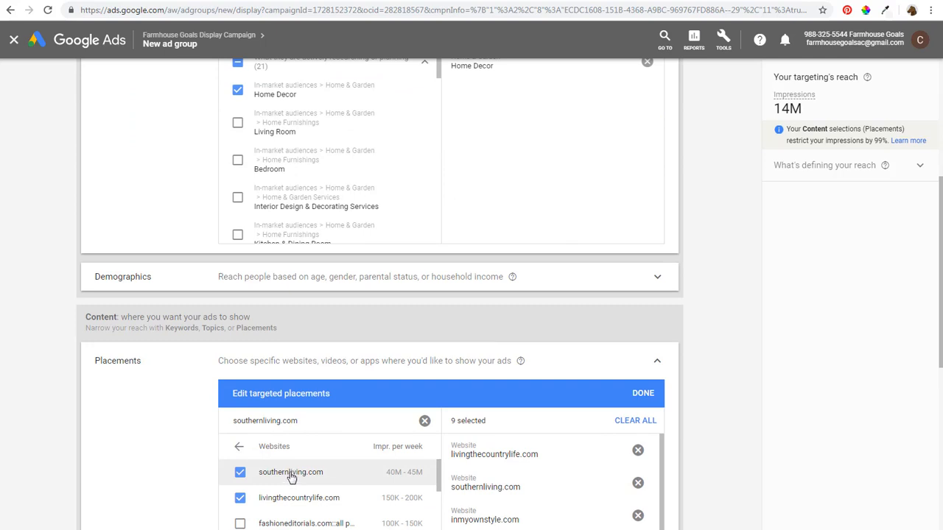
scroll(282, 477, down, 2)
scroll(686, 297, up, 2)
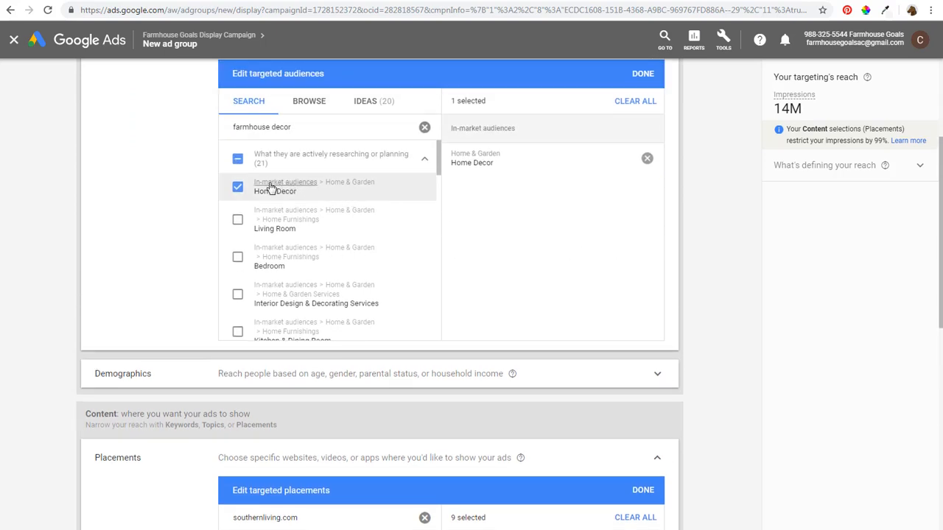
click(657, 375)
scroll(711, 297, down, 2)
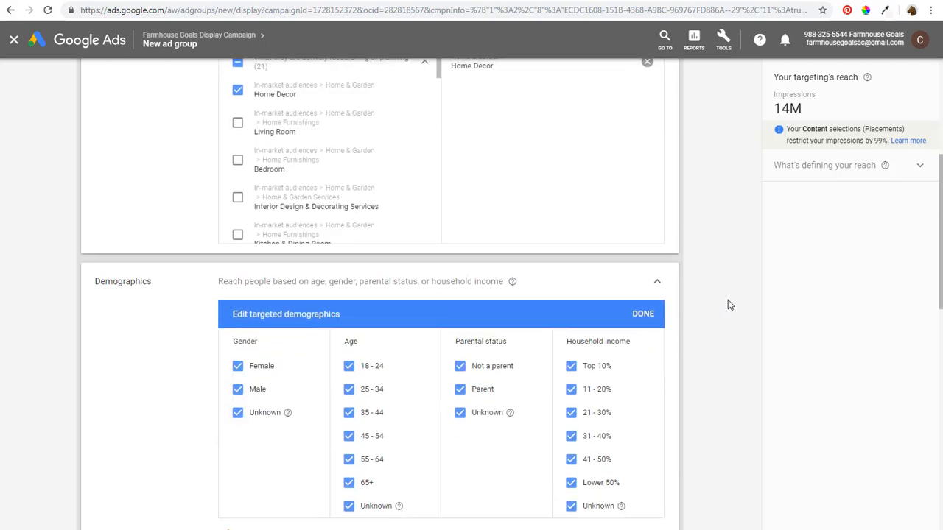
click(238, 390)
click(238, 414)
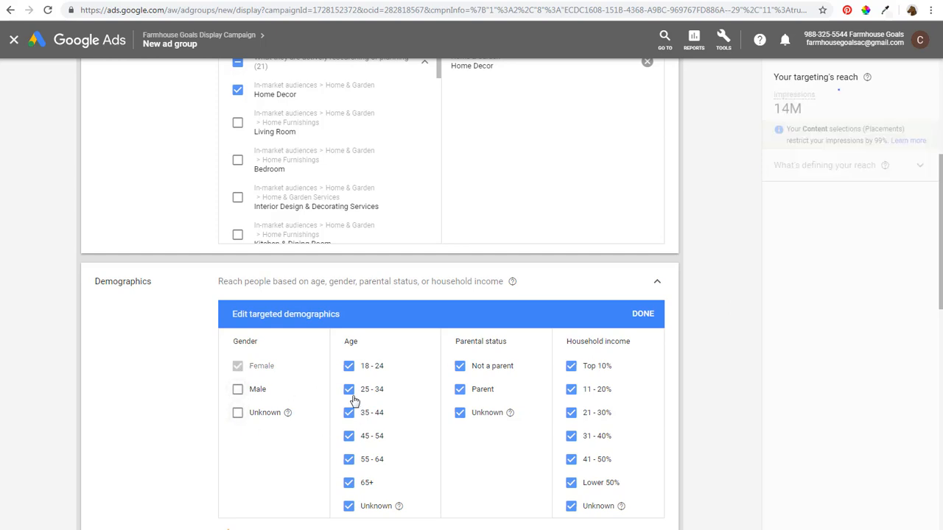
click(350, 507)
click(348, 366)
click(349, 391)
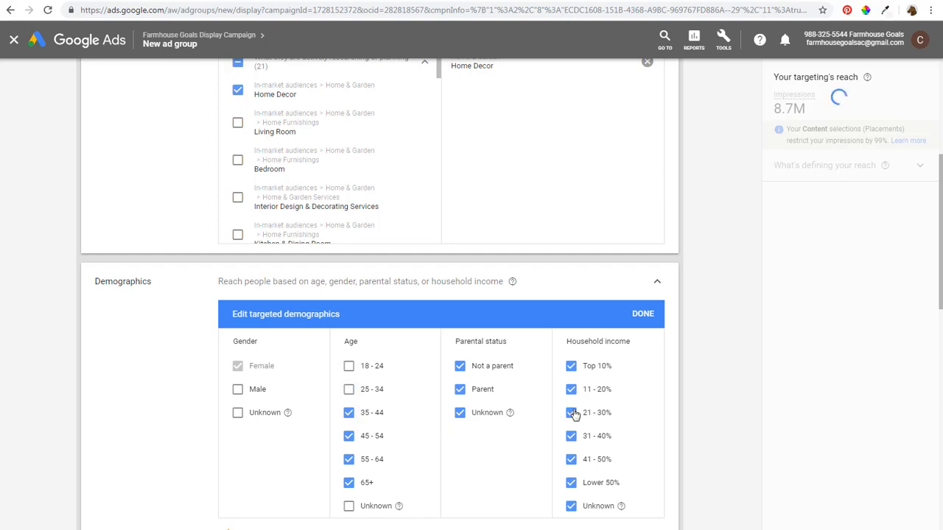
Limit the household income targeting to Top 10% and 11 - 20% by excluding every lower bracket and Unknown
scroll(574, 415, down, 1)
click(572, 315)
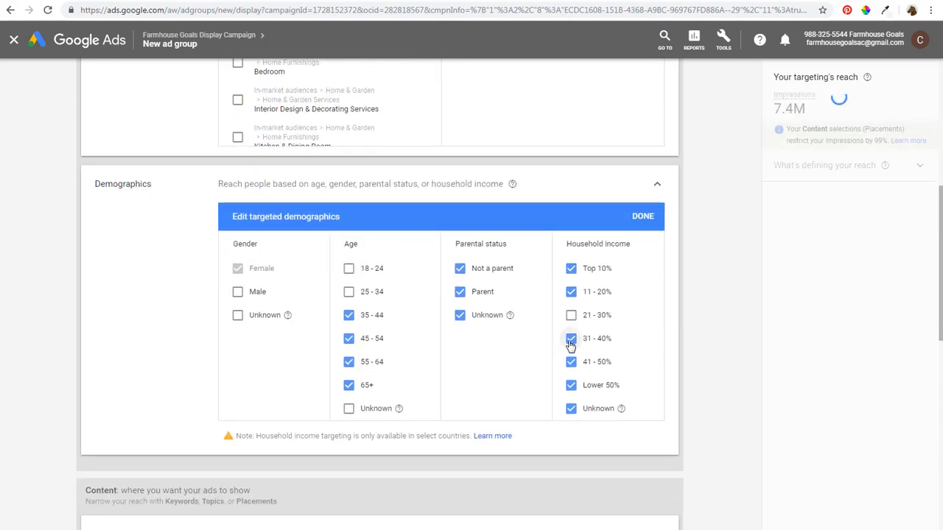
click(571, 339)
click(571, 362)
click(571, 385)
click(571, 408)
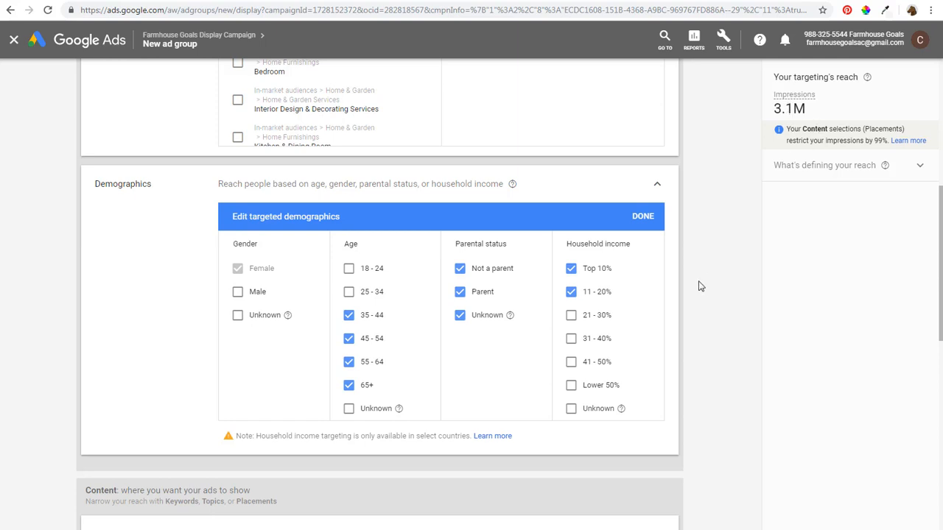
Review the demographics and placement selections and remove the Home Decor in-market audience from the targeted audiences
scroll(491, 419, down, 4)
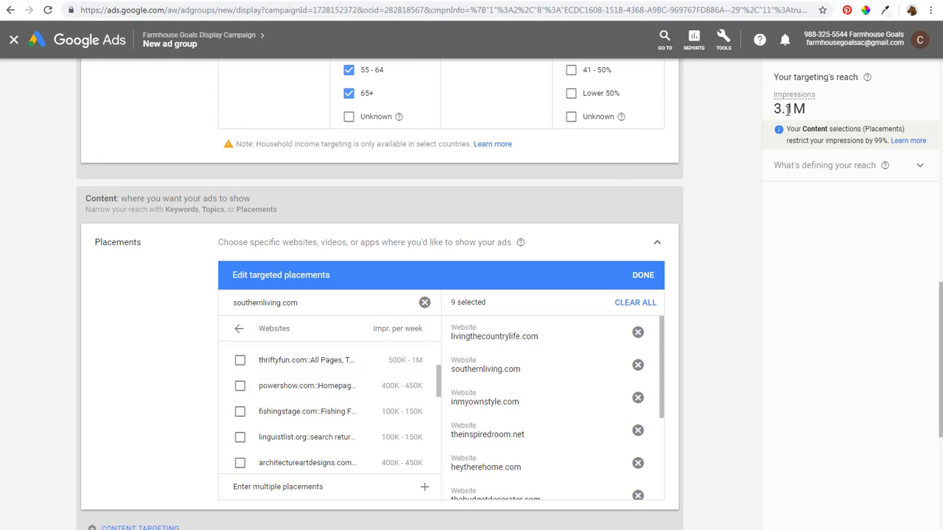
scroll(722, 177, up, 3)
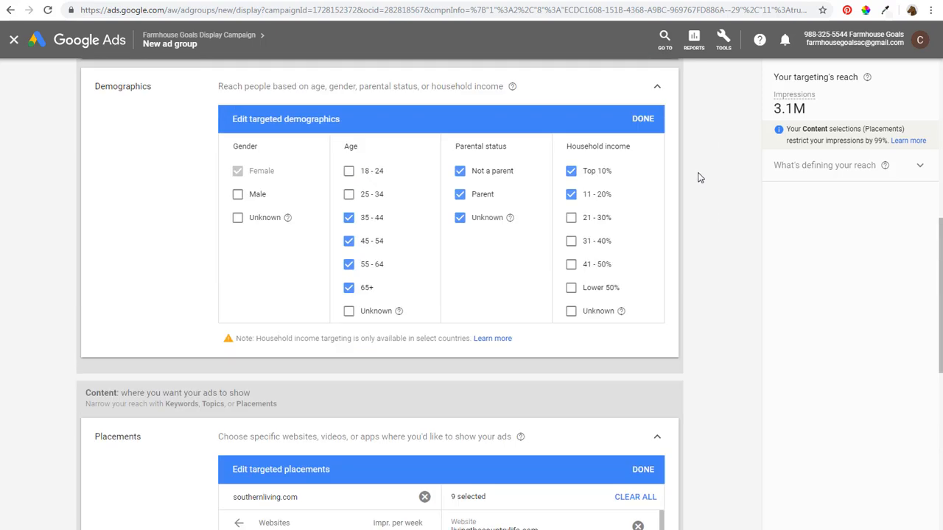
scroll(711, 195, up, 3)
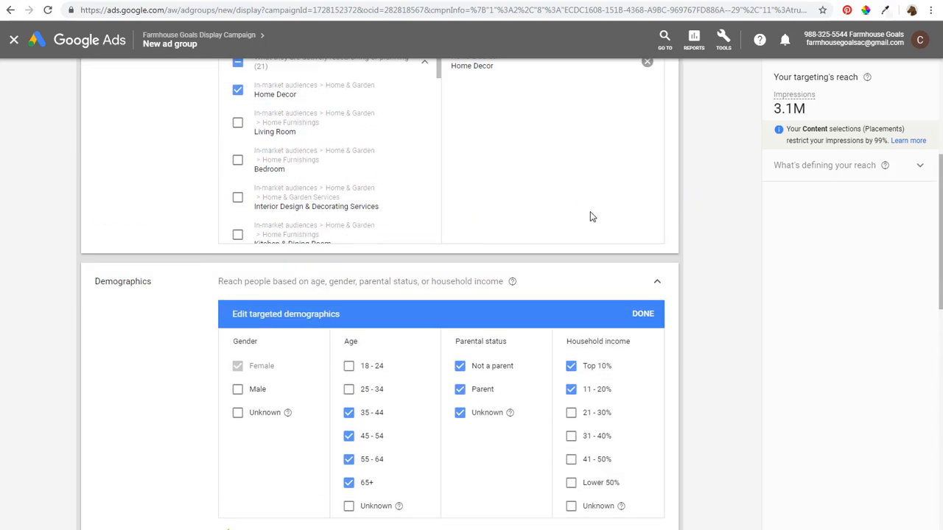
scroll(593, 218, up, 2)
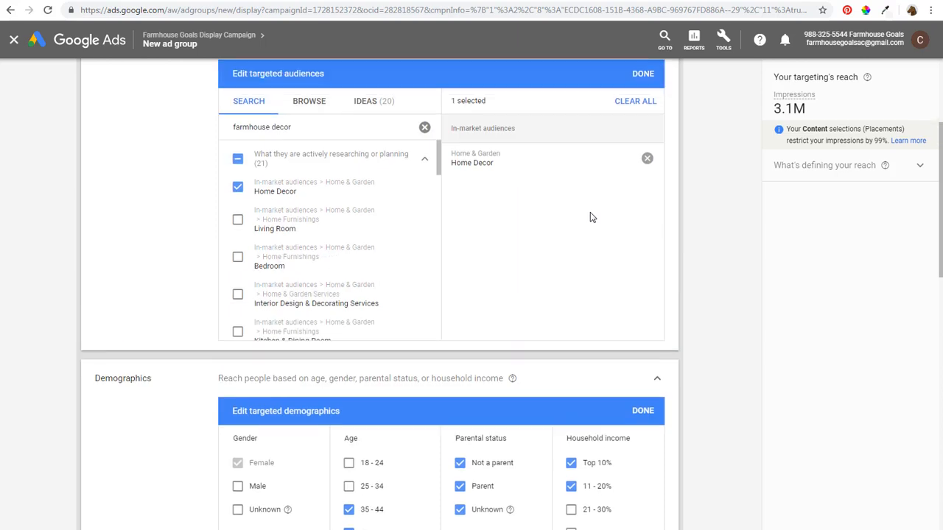
click(648, 158)
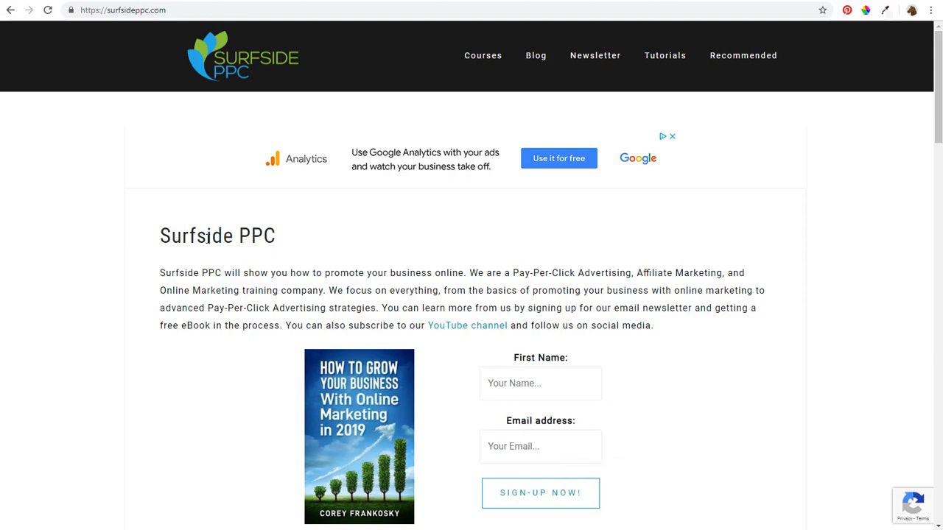
View the Surfside PPC website and its list of courses, and return to the new ad group
mouse_move(484, 63)
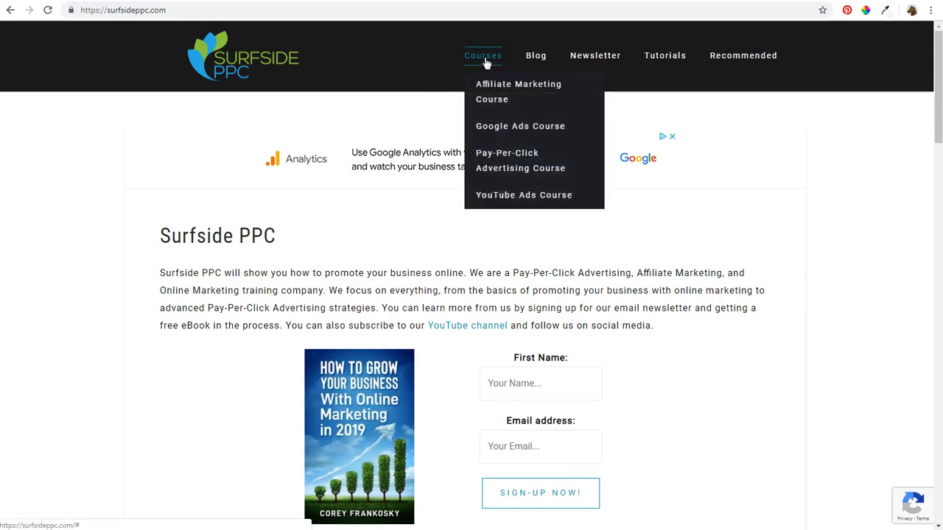
mouse_move(537, 59)
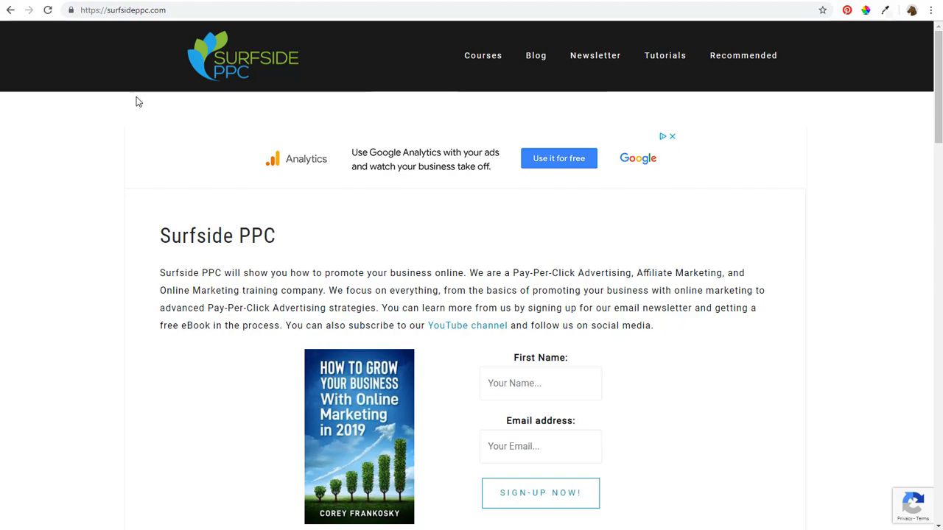
click(38, 0)
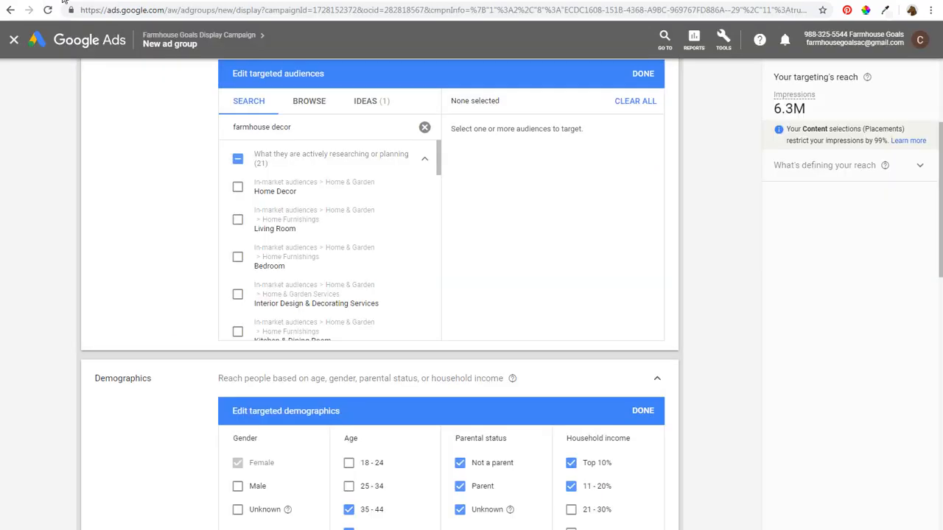
Finish the audience editing with none selected and include all genders and the ages 18 - 24 and 25 - 34 in the demographics again
click(642, 74)
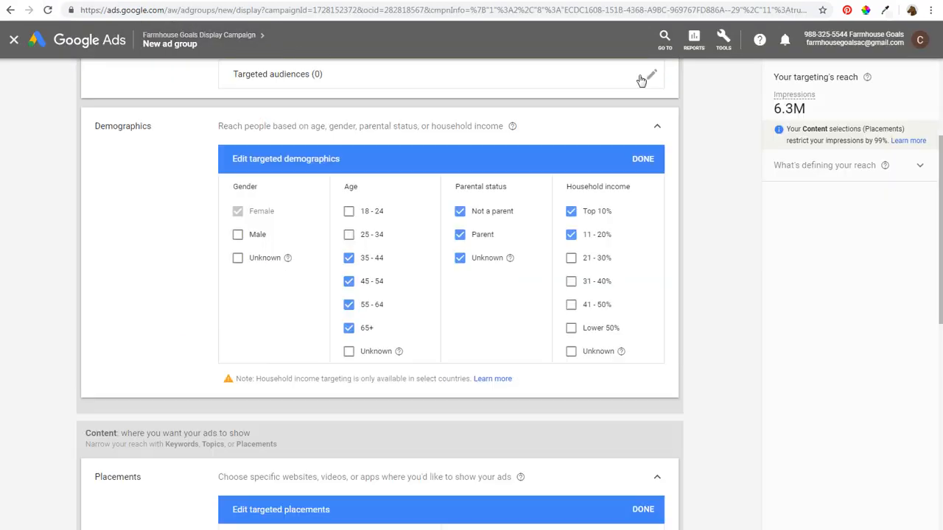
scroll(274, 185, up, 3)
scroll(376, 270, down, 3)
click(237, 235)
click(237, 257)
click(349, 211)
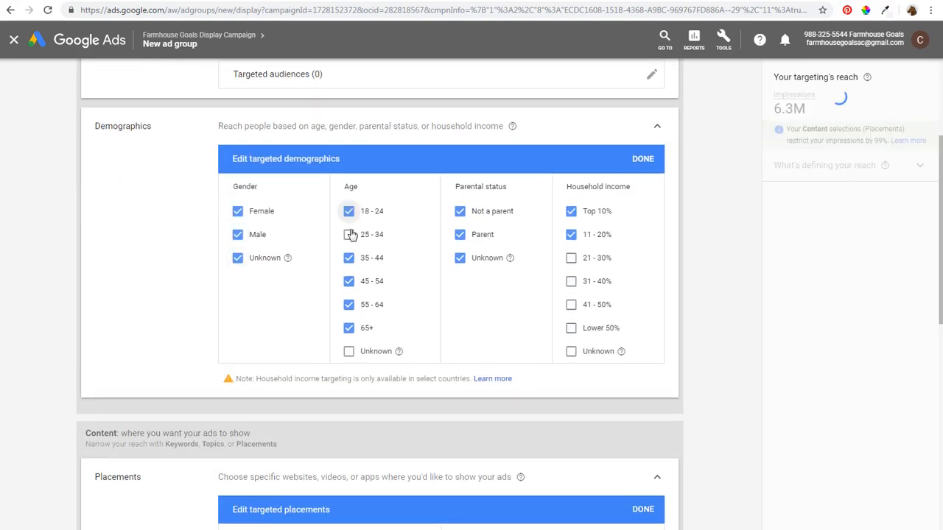
click(348, 235)
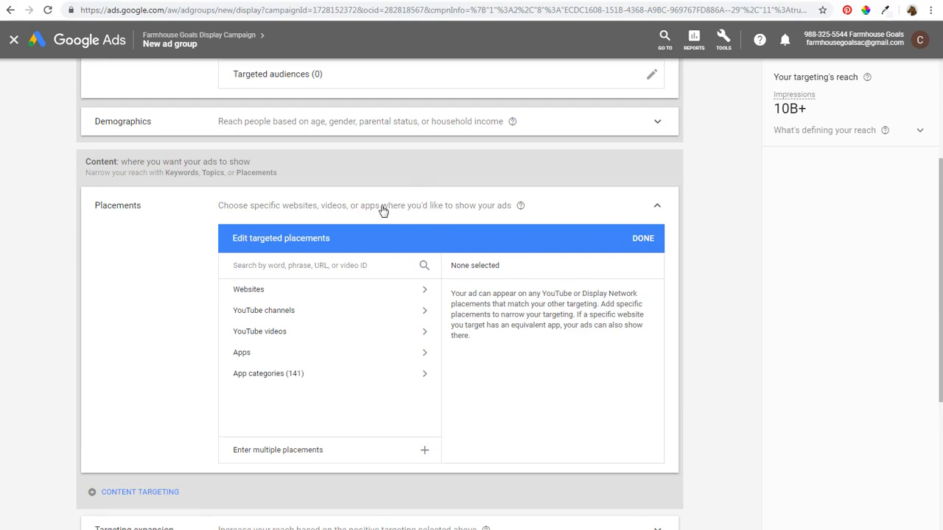
Copy the Marketing Land link from the Google results for "digital marketing news" and enter it in the ad group's multiple placements list
click(334, 267)
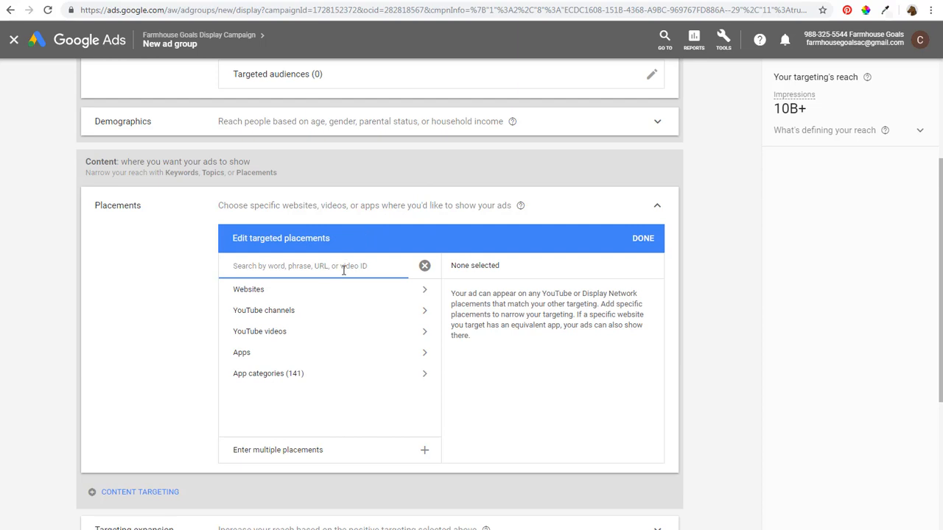
click(460, 3)
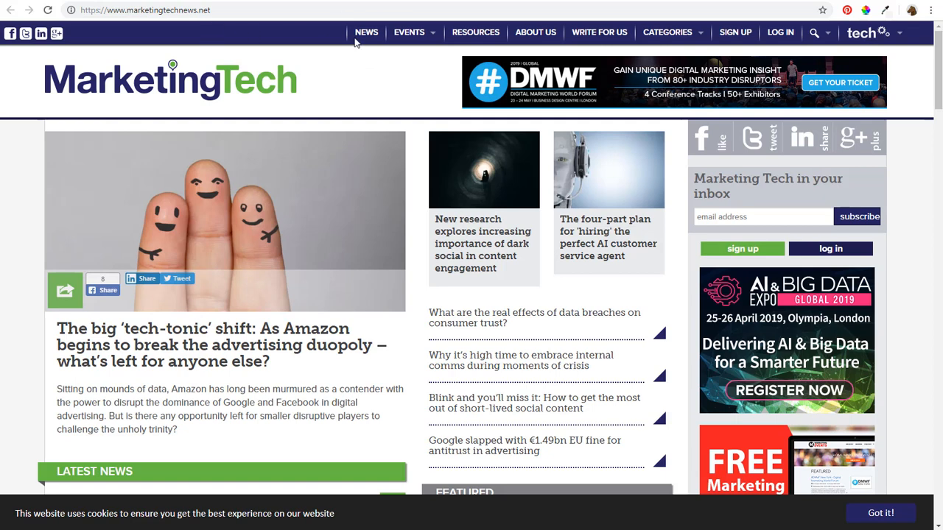
key(alt+Left)
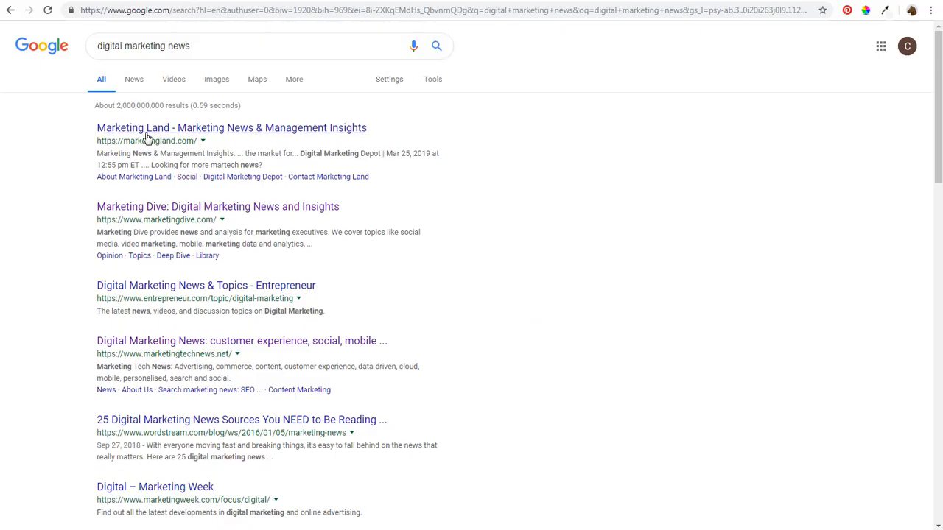
right_click(122, 130)
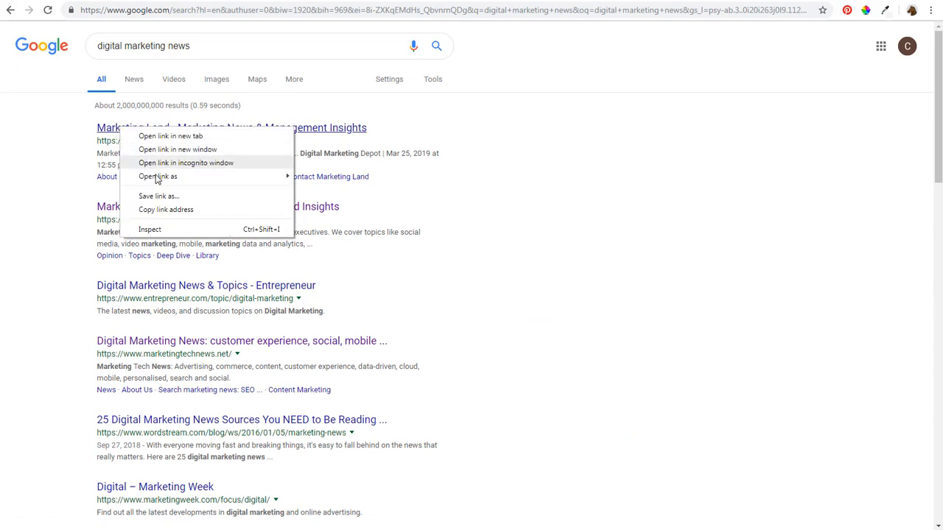
click(154, 210)
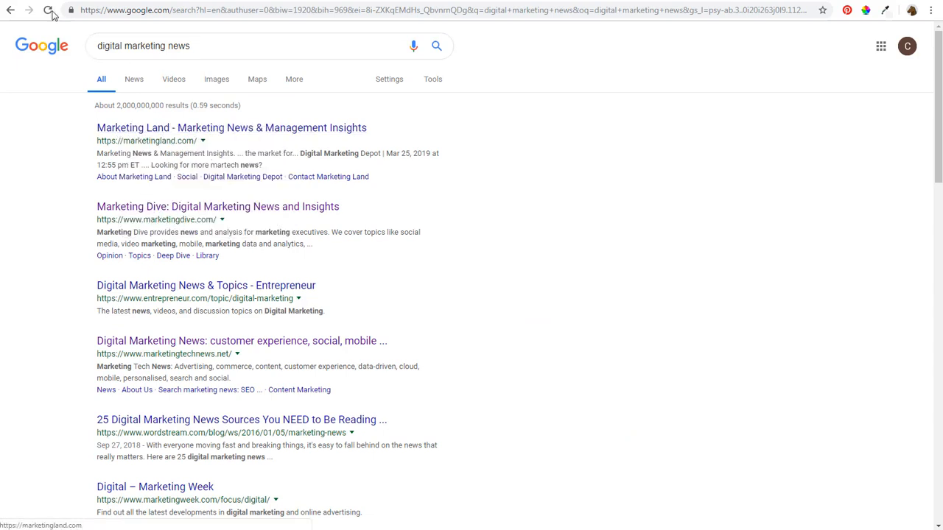
key(ctrl+Tab)
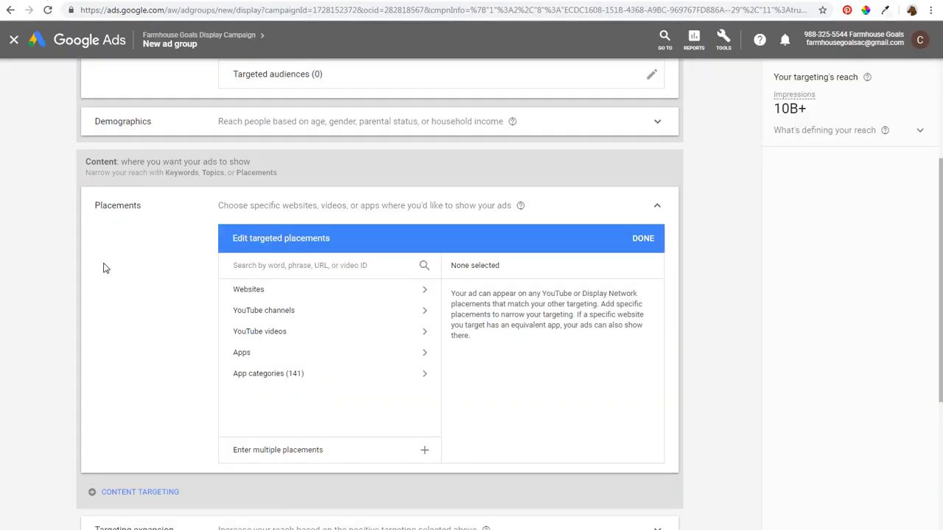
click(343, 451)
key(ctrl+v)
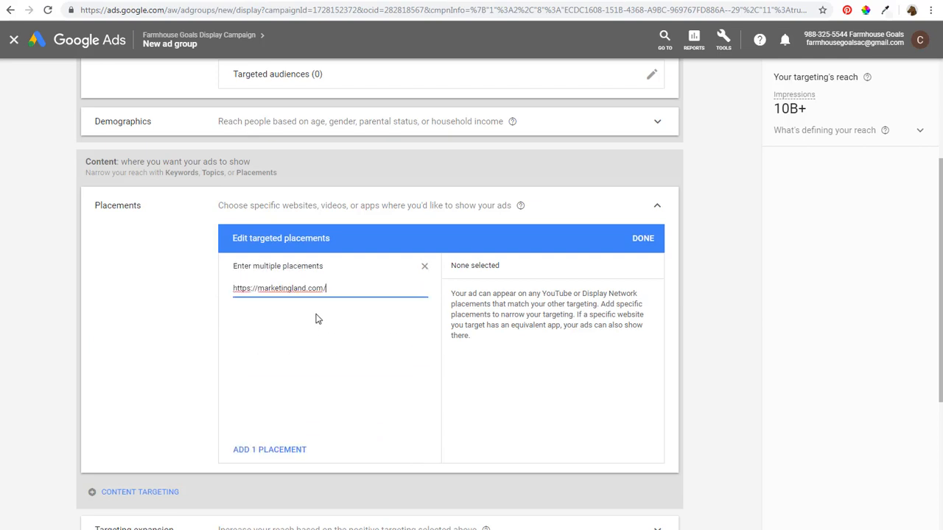
key(Return)
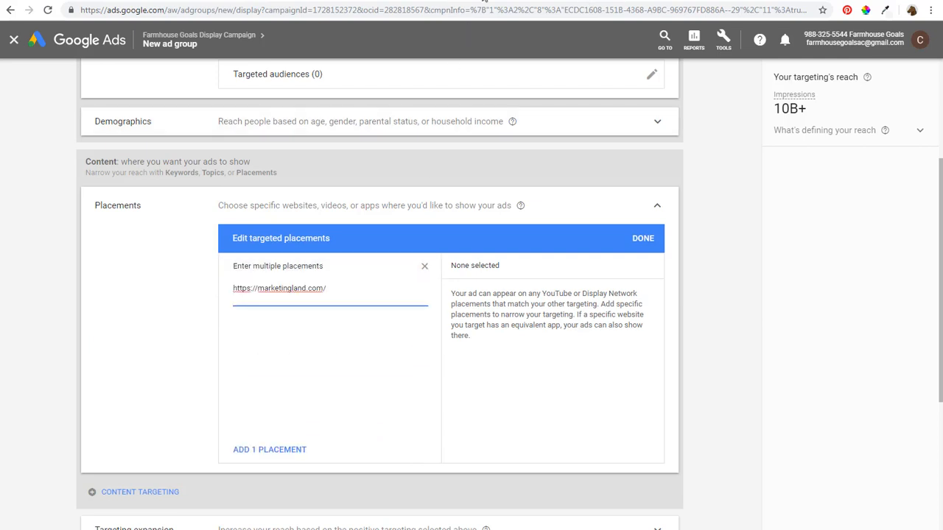
Copy the Marketing Dive link from the Google results and add it as the second line of the placements list
key(ctrl+Tab)
right_click(221, 210)
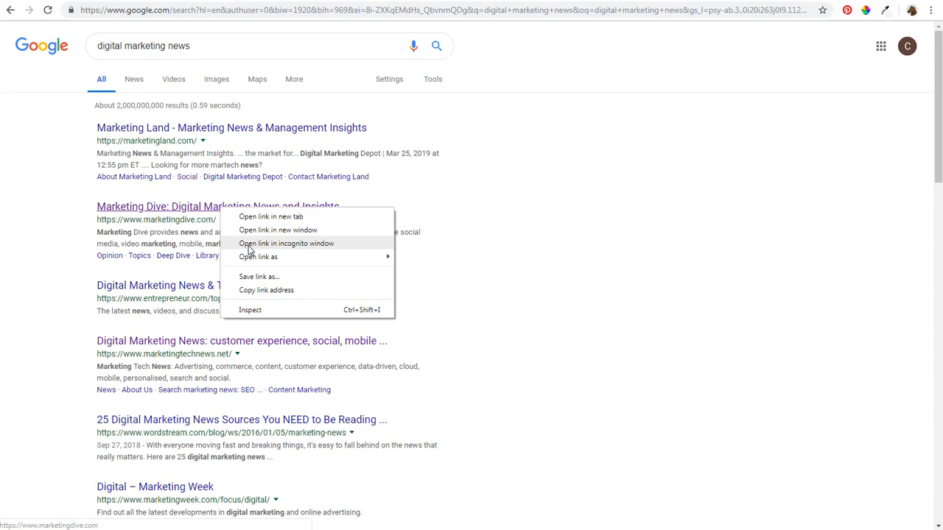
click(257, 290)
key(ctrl+Tab)
key(ctrl+v)
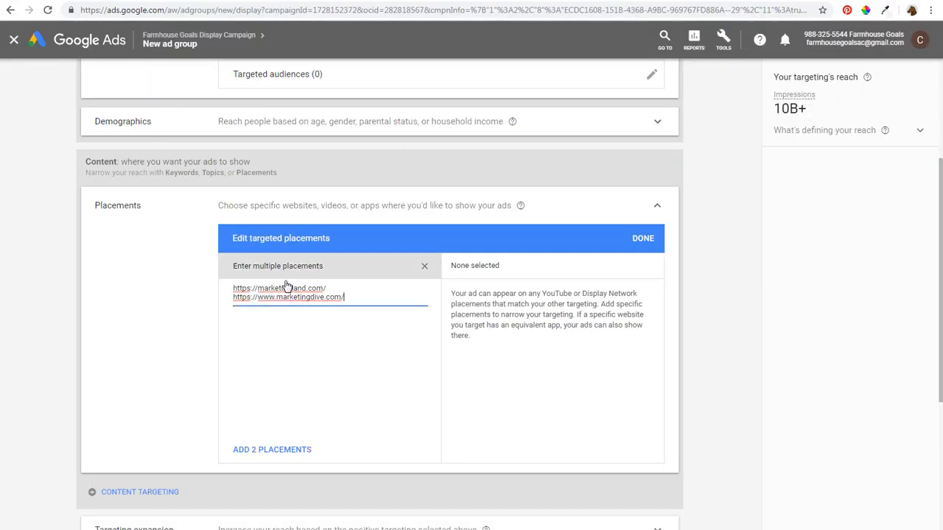
Shorten the two entered addresses to marketingland.com and marketingdive.com and add both as targeted placements
drag(256, 288, 228, 298)
key(BackSpace)
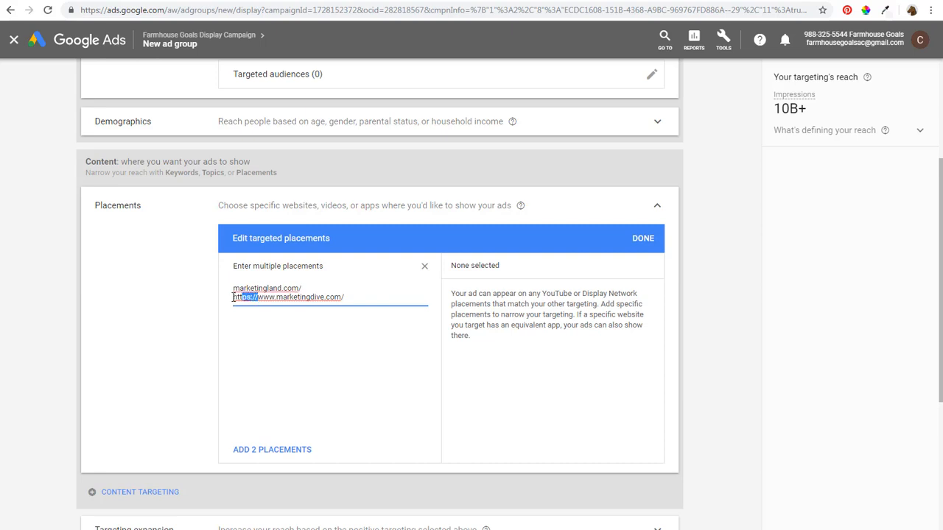
key(BackSpace)
key(BackSpace)
click(326, 297)
key(BackSpace)
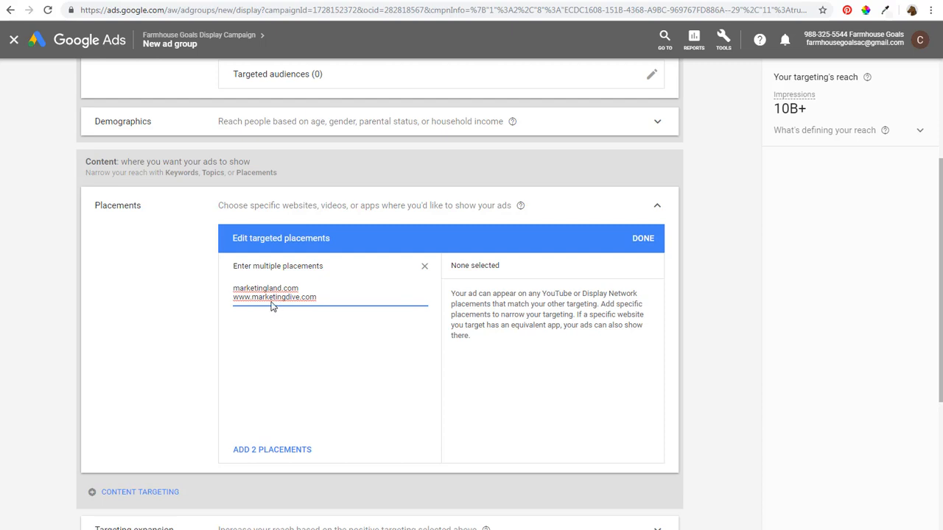
drag(252, 298, 230, 302)
key(BackSpace)
click(262, 450)
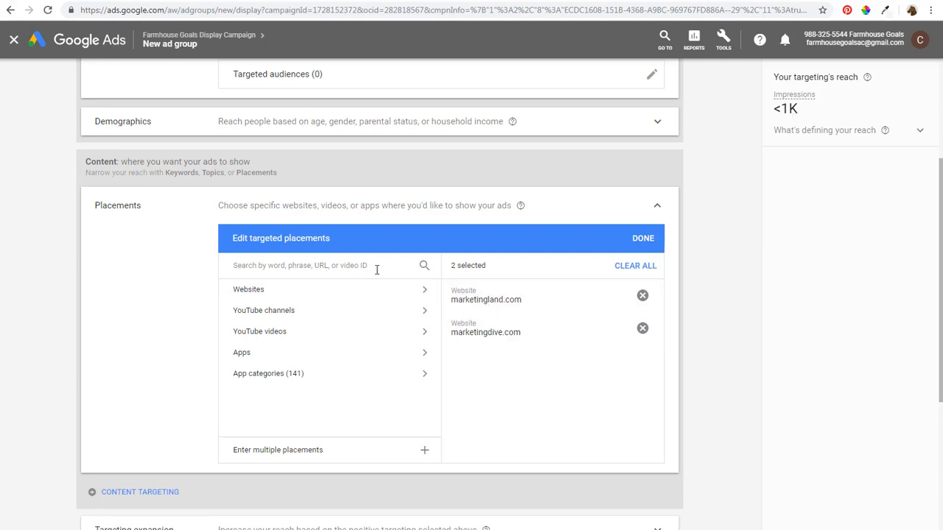
Search the placements for marketingland.com and add marketingweek.com from the matching websites
click(255, 263)
text(mark)
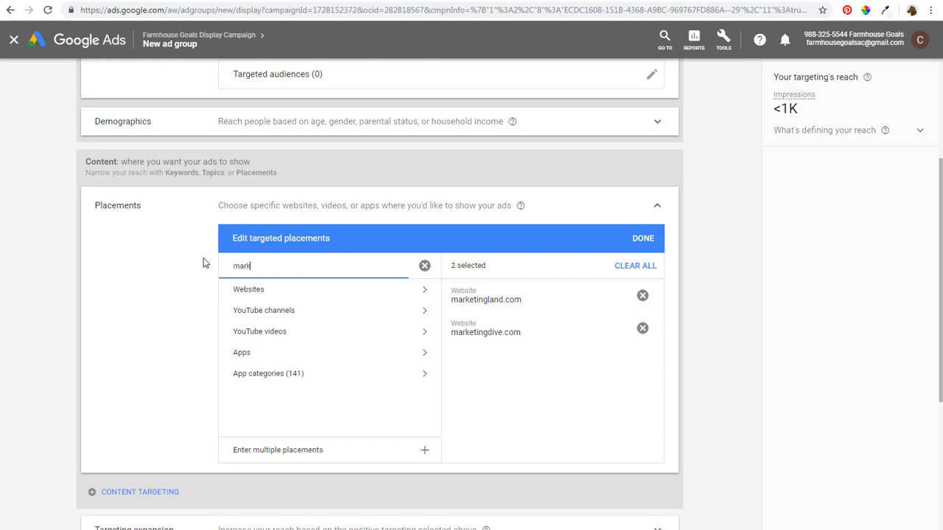
text(etingland.com)
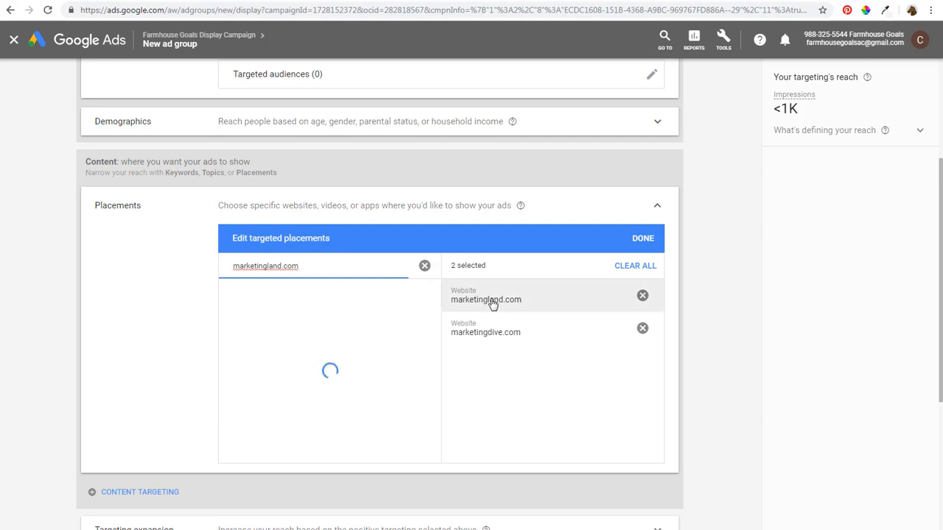
click(347, 291)
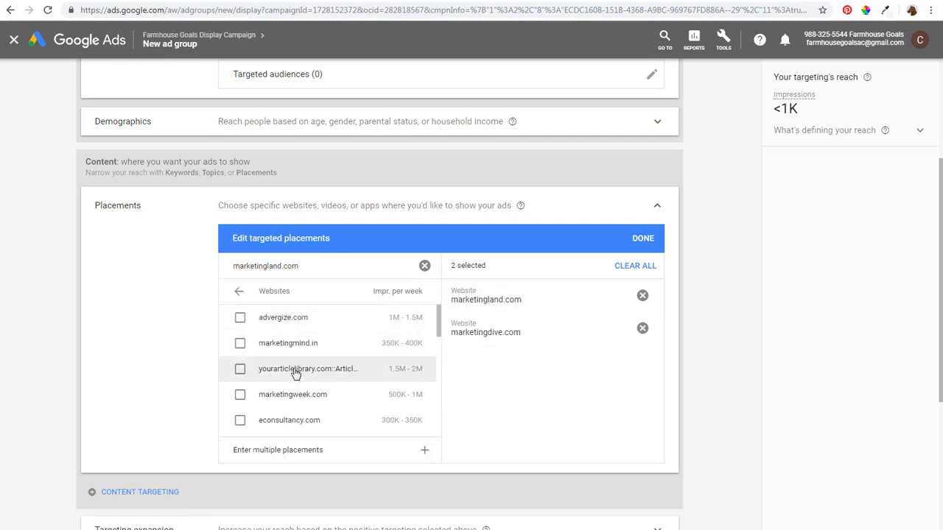
click(240, 395)
scroll(243, 395, down, 3)
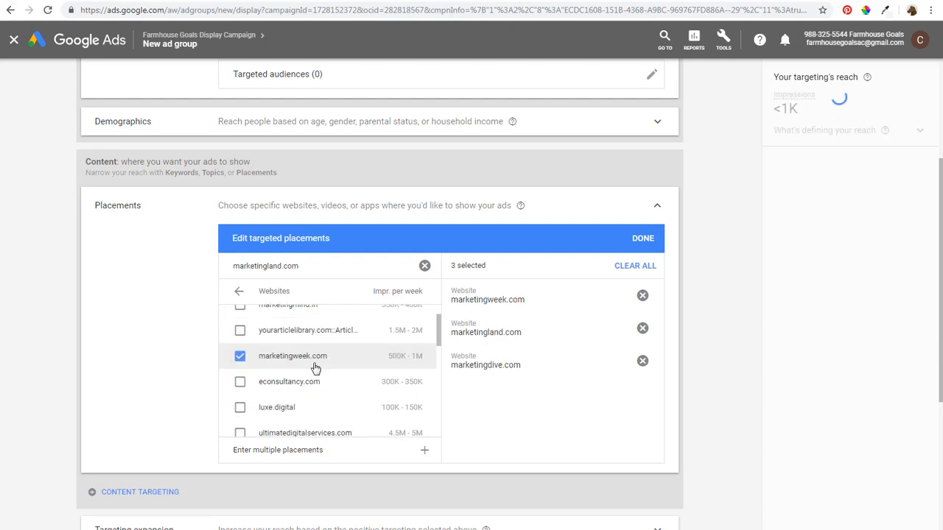
Add adweek.com and hubspot.com from the websites matching marketingland.com to the targeted placements
scroll(283, 361, down, 3)
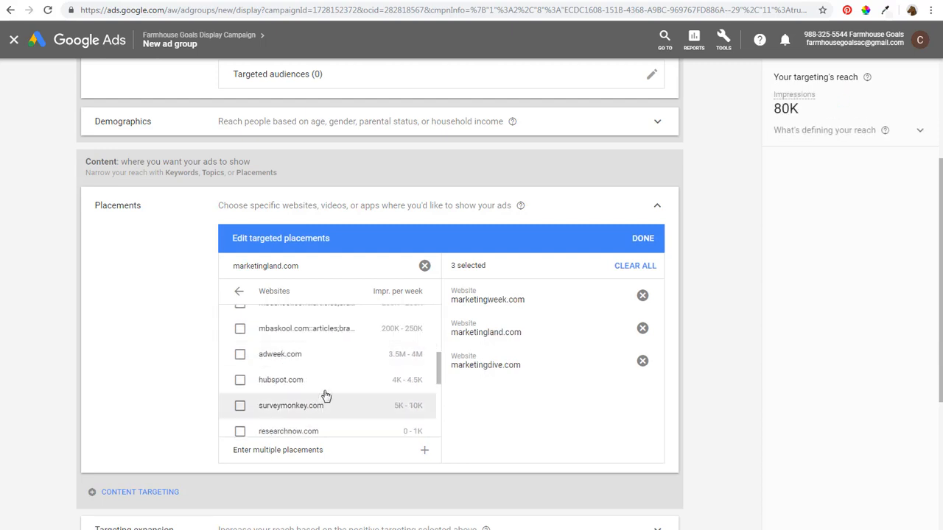
click(241, 355)
click(240, 377)
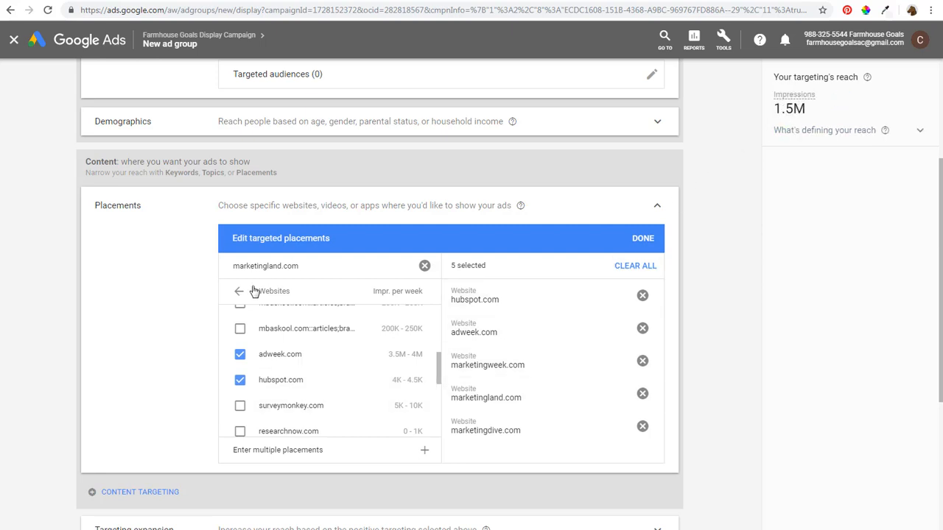
Search the placements for hubspot.com and look through the matching websites
drag(329, 267, 229, 267)
text(h)
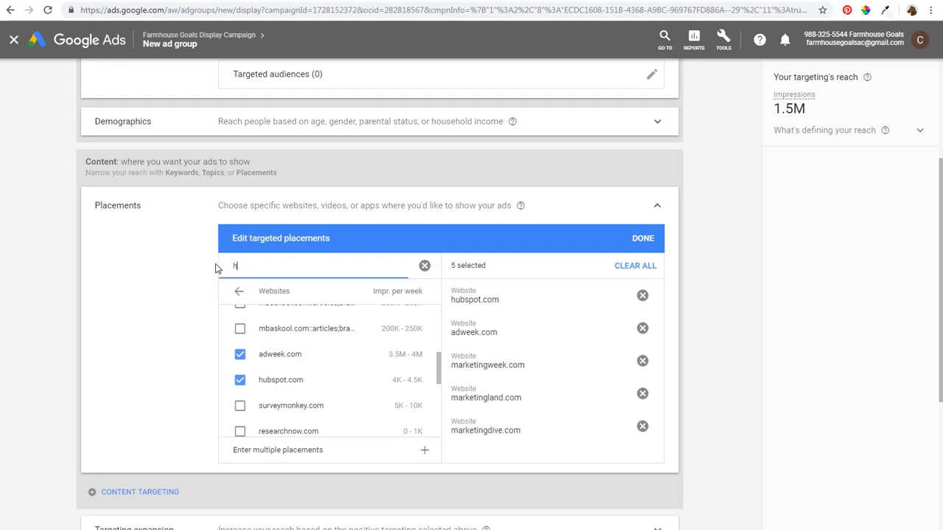
text(ubspot.com)
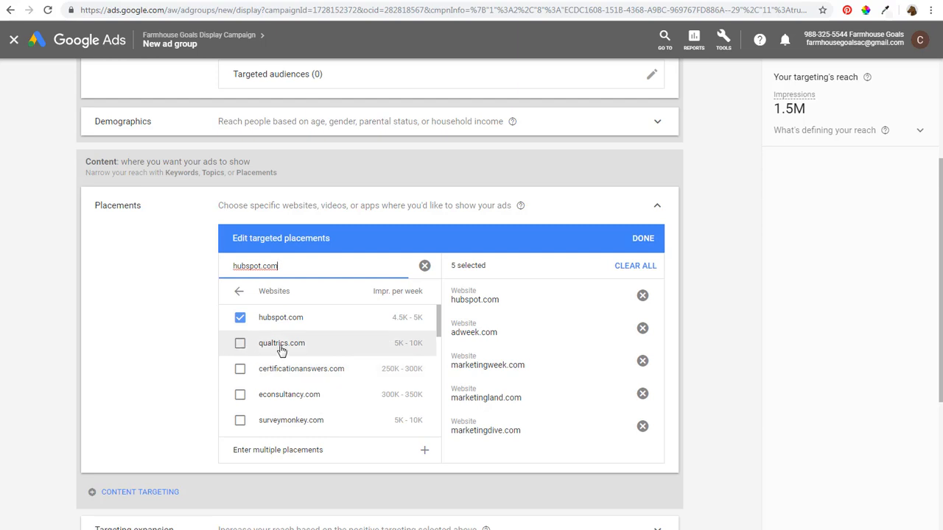
scroll(284, 352, down, 2)
scroll(324, 350, down, 2)
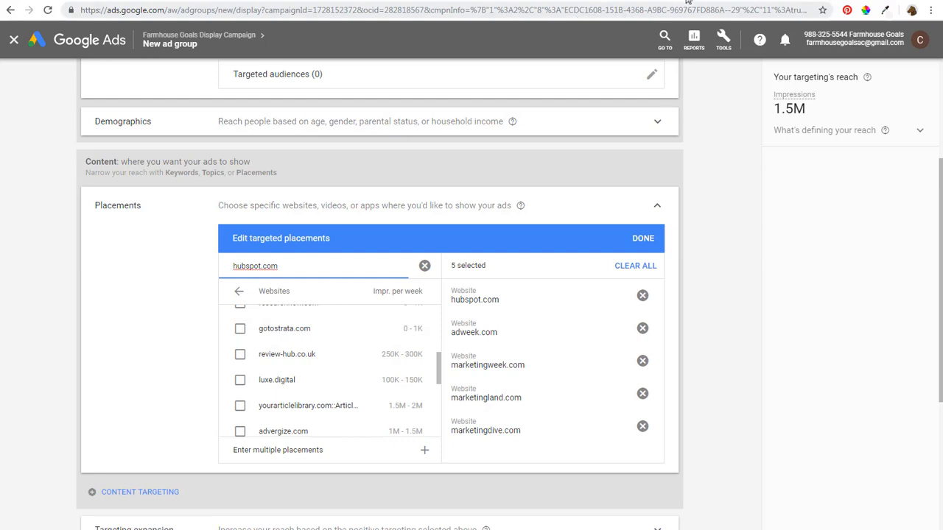
click(461, 1)
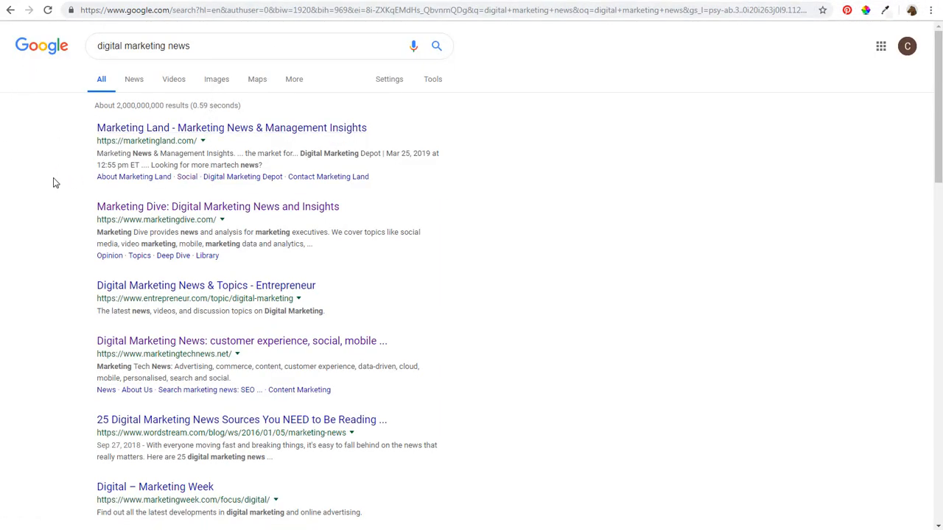
right_click(153, 292)
click(214, 371)
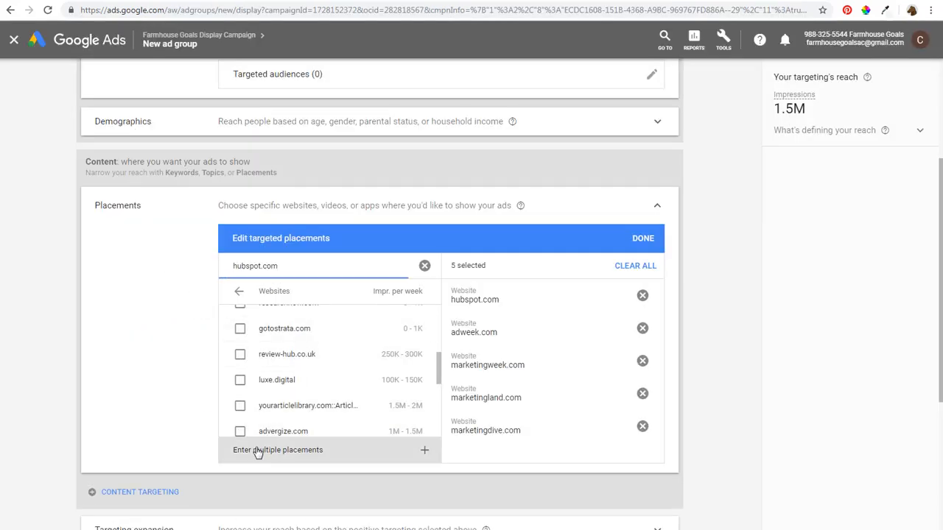
click(257, 451)
key(ctrl+v)
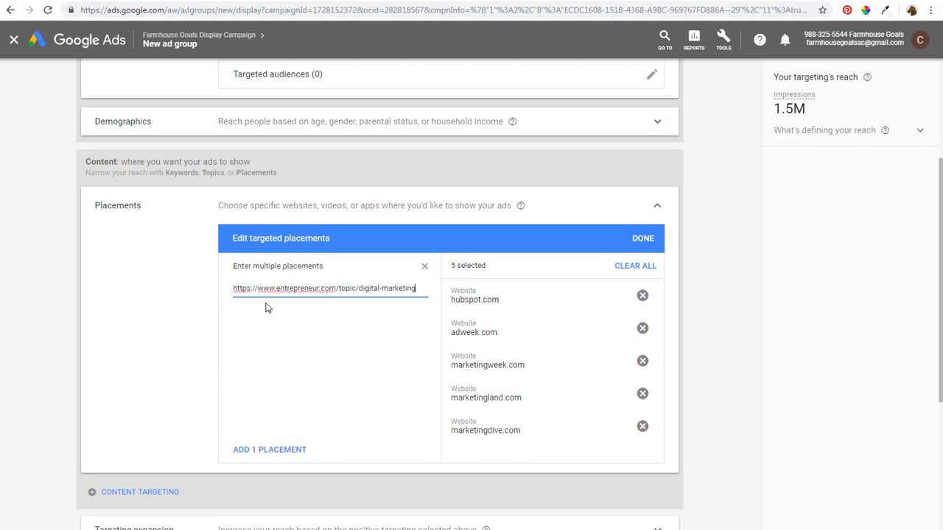
drag(278, 288, 228, 292)
key(BackSpace)
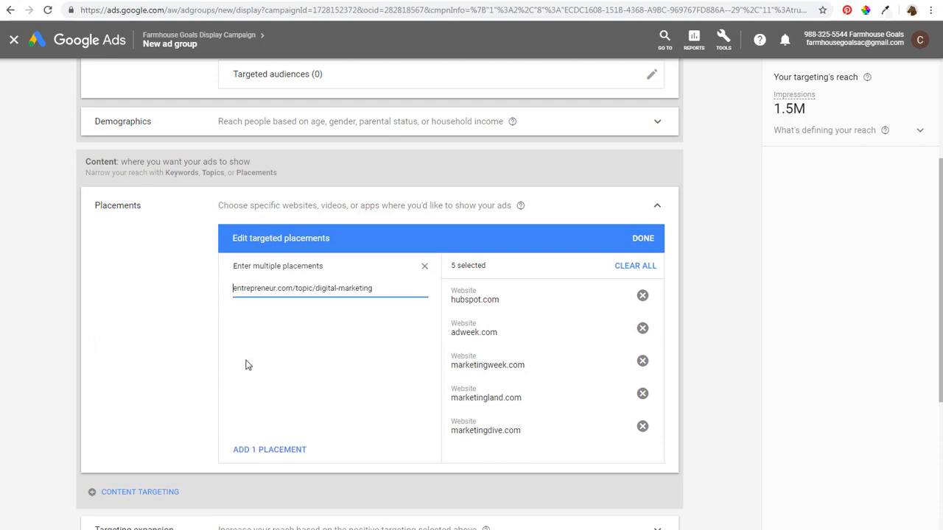
click(251, 450)
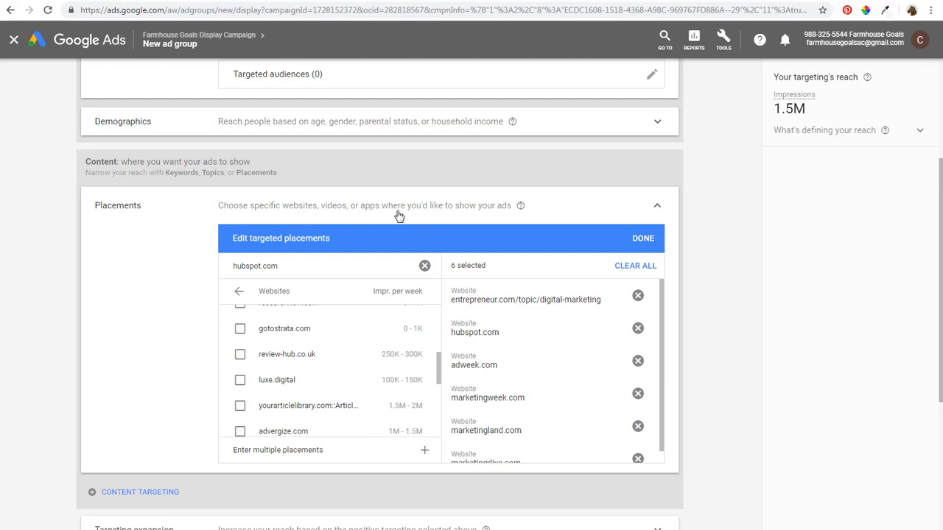
Copy the URL of the Google Display Ads Tutorial 2019 video on YouTube and search the ad group's placements for it
click(424, 267)
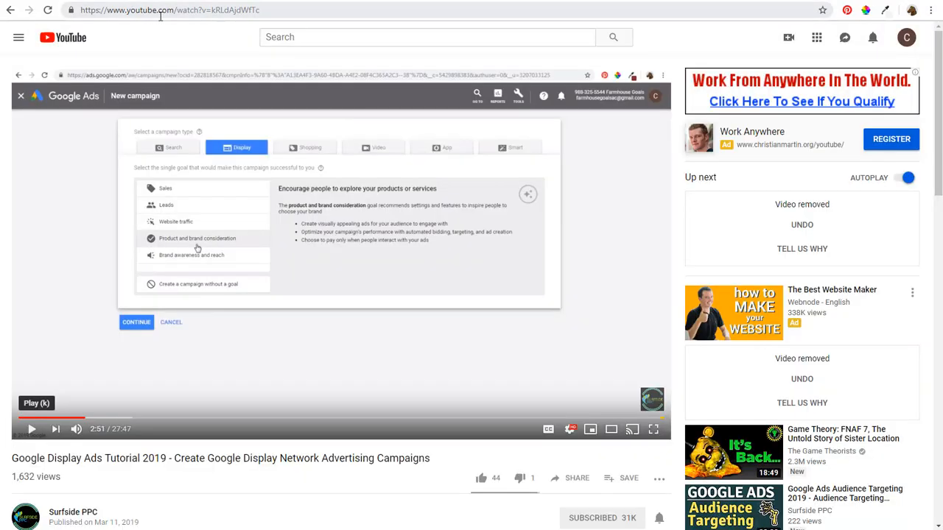
click(161, 13)
key(ctrl+c)
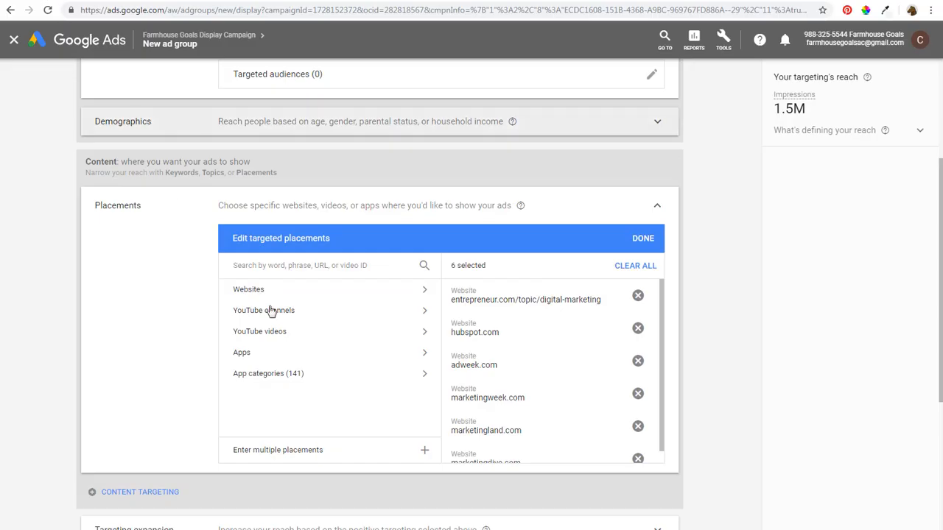
click(296, 267)
key(ctrl+v)
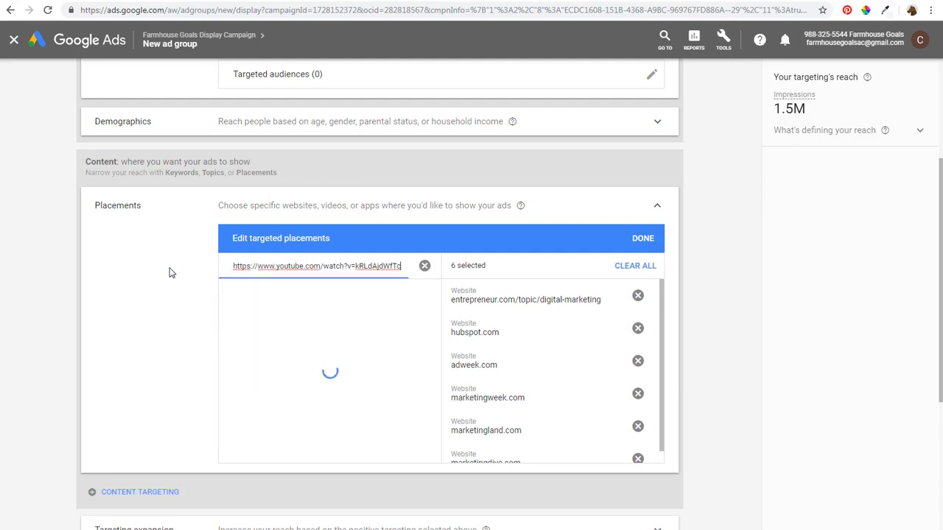
Add school4seo.com, searchenginejournal.com and searchenginereports.net from the websites matching the video URL
click(303, 295)
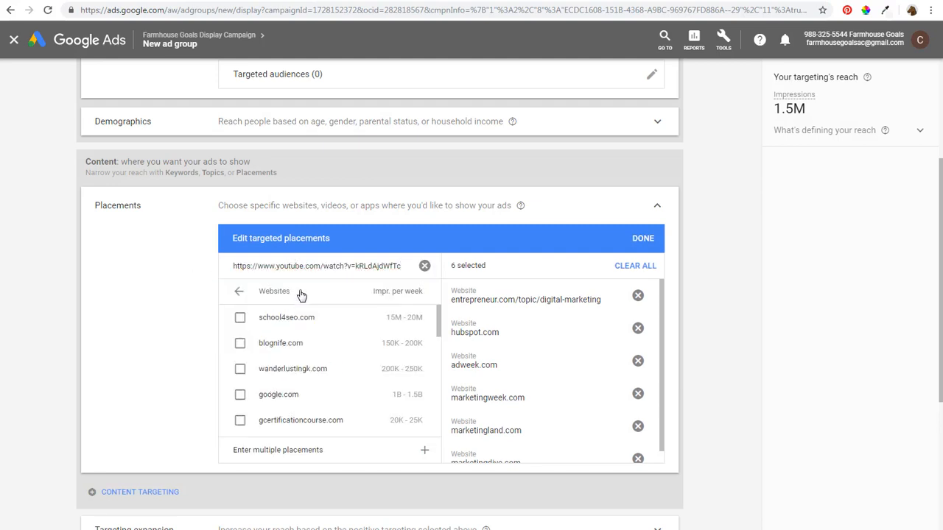
click(240, 322)
scroll(295, 358, down, 3)
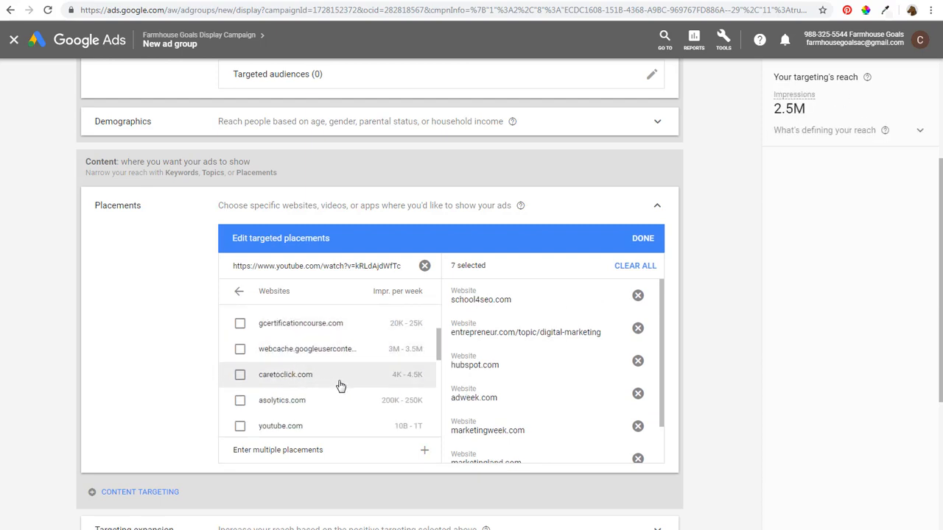
scroll(368, 402, down, 3)
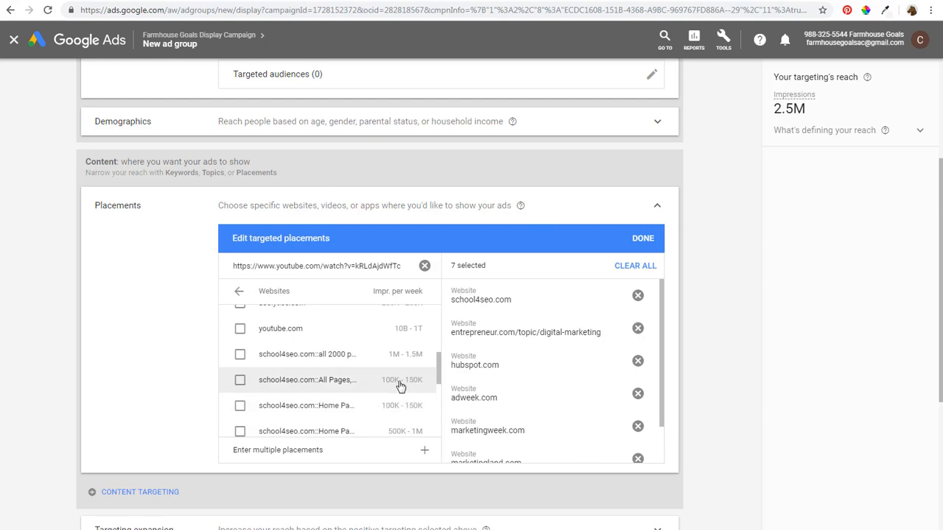
scroll(401, 385, down, 2)
scroll(385, 389, down, 2)
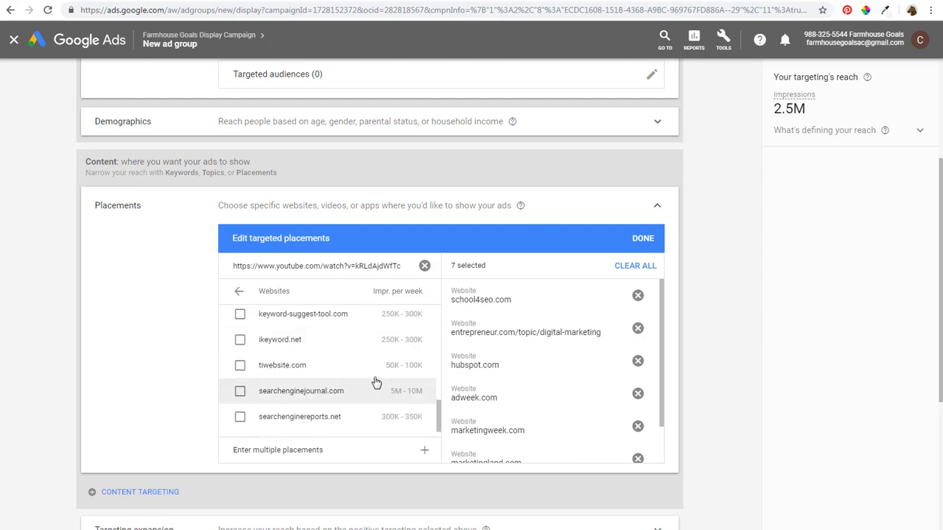
click(240, 393)
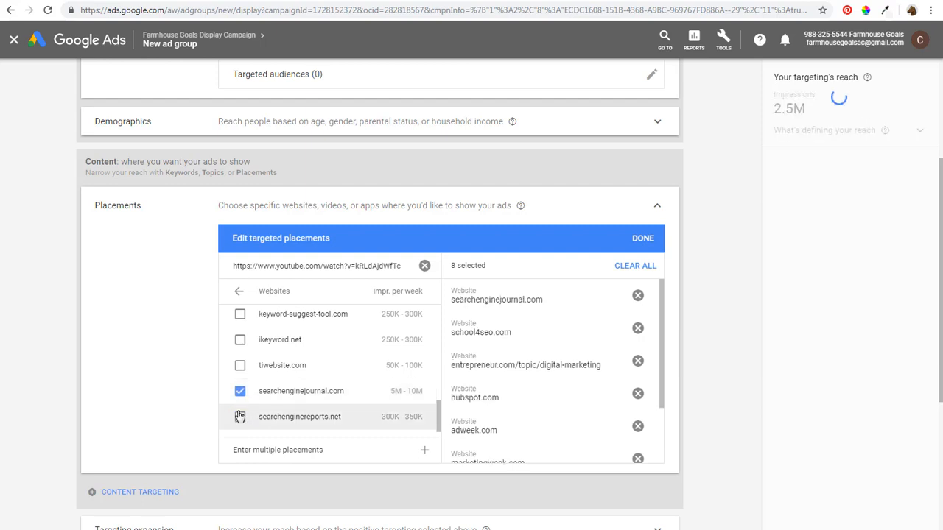
click(239, 417)
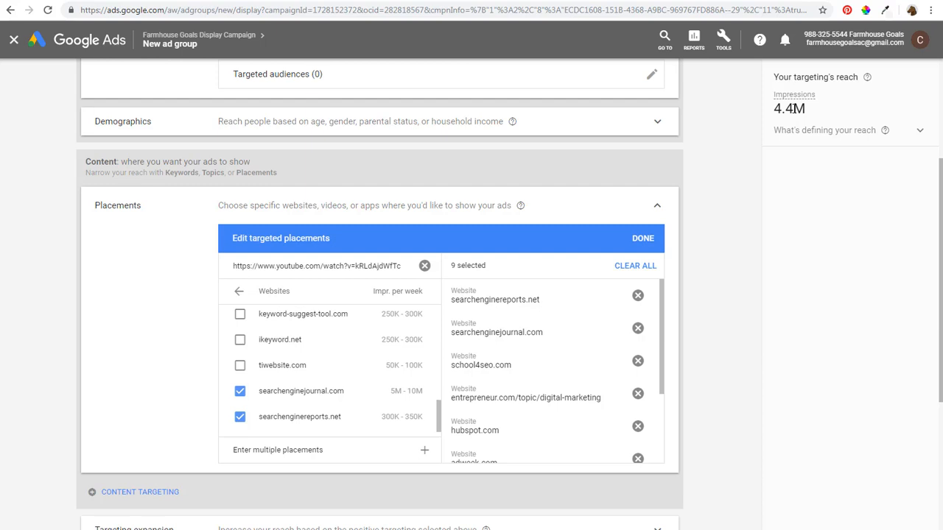
Check the YouTube video and YouTube channel placements offered for the video URL
click(260, 291)
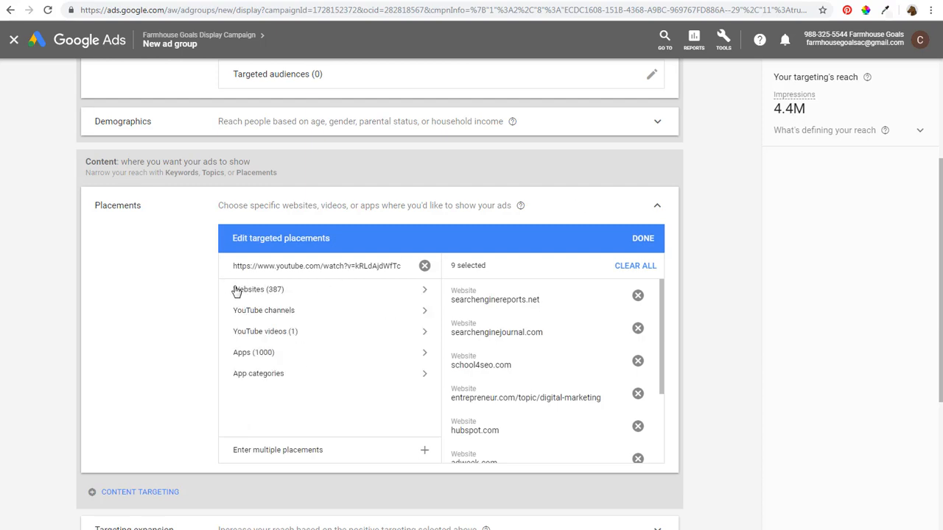
click(275, 335)
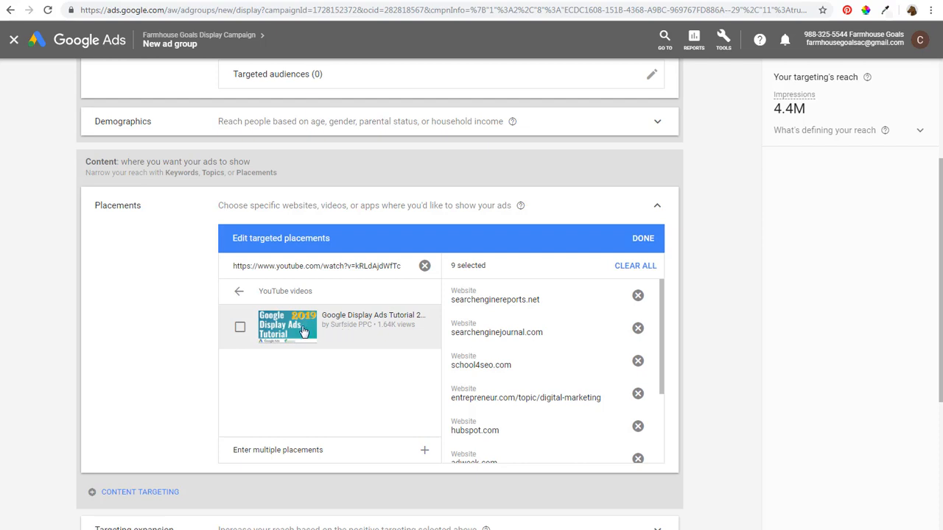
click(239, 292)
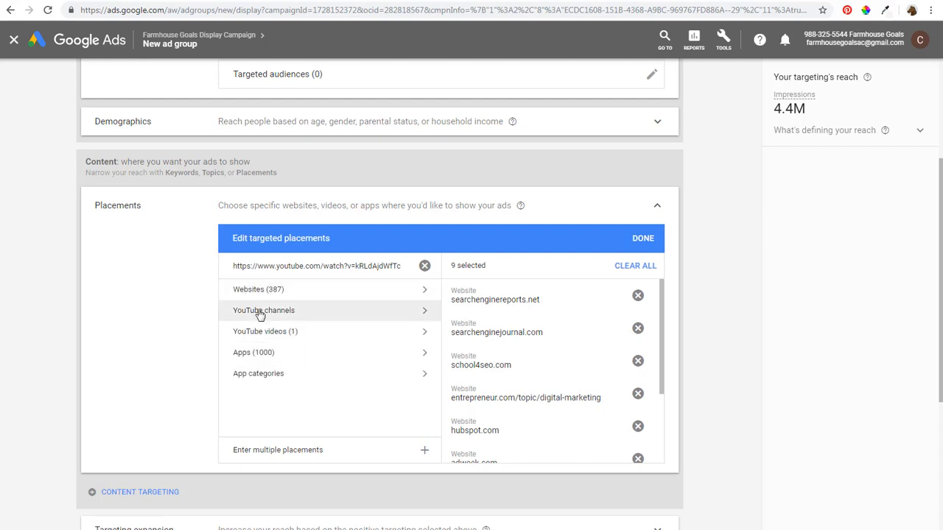
click(260, 312)
Replace the placement search with "ppc advertising" and view the matching websites
click(424, 266)
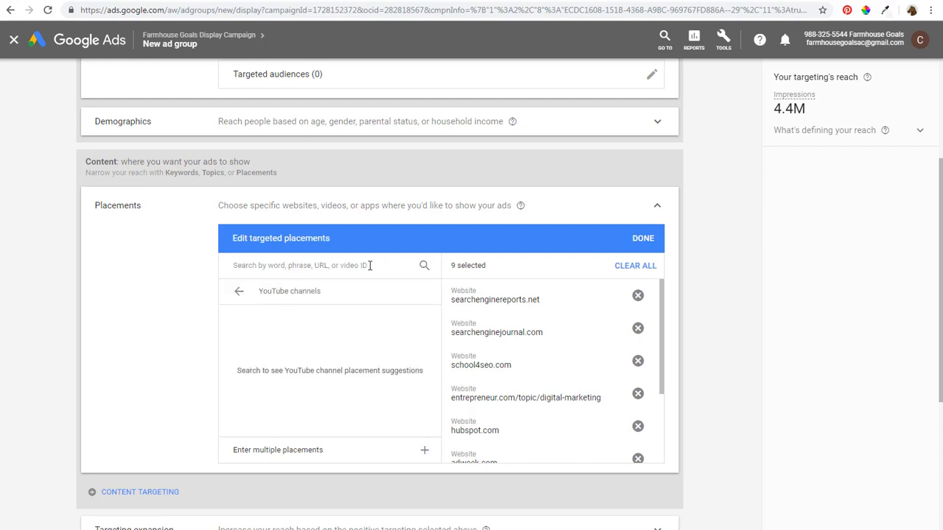
click(369, 266)
text(ppc adv)
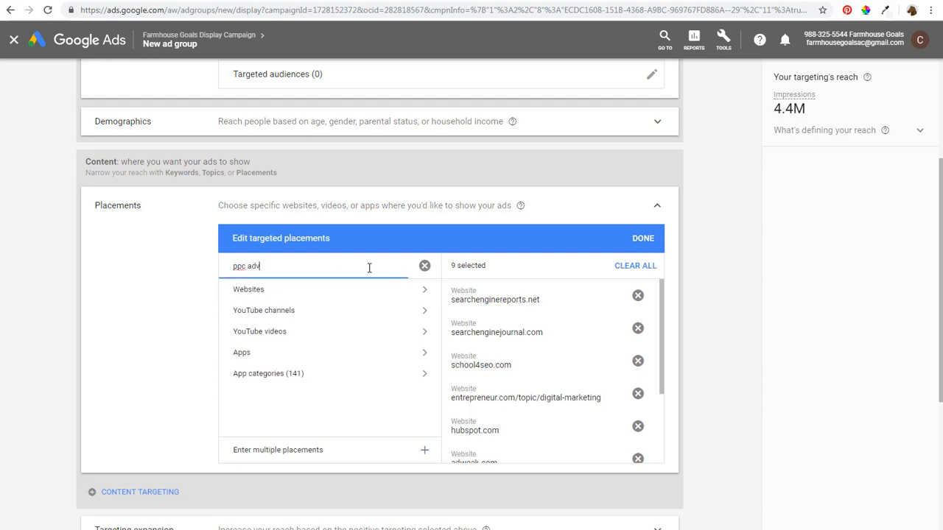
text(ertising)
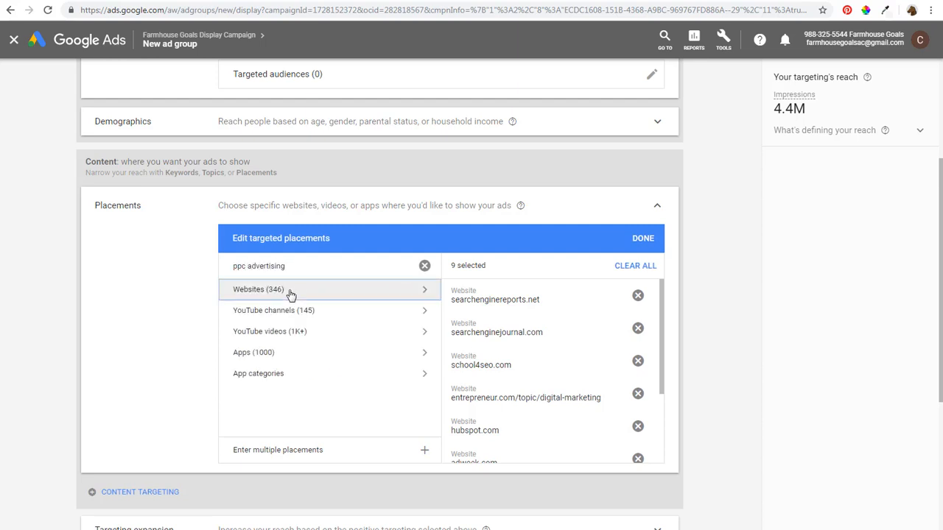
click(290, 293)
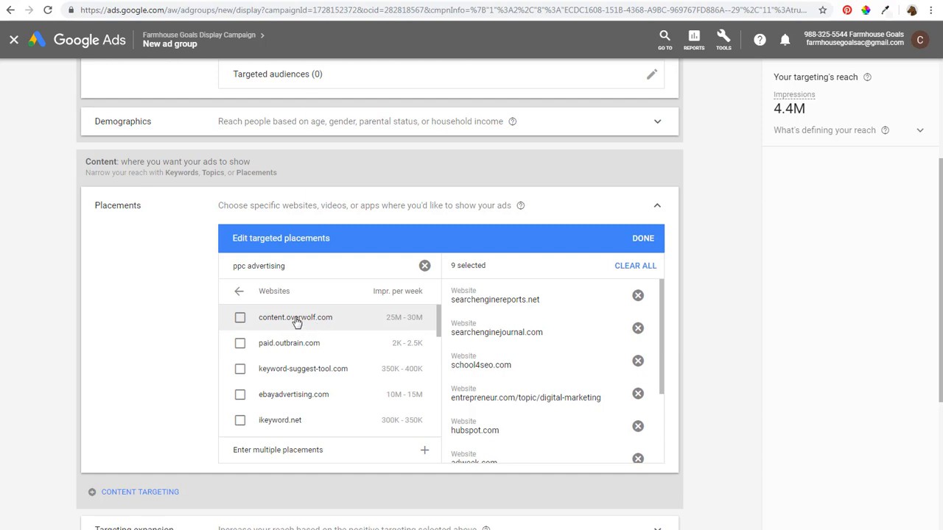
Try content.overwolf.com and ebayadvertising.com as targeted placements, deselecting each one again
mouse_move(333, 325)
mouse_down()
mouse_move(259, 324)
mouse_move(333, 324)
mouse_up()
click(259, 324)
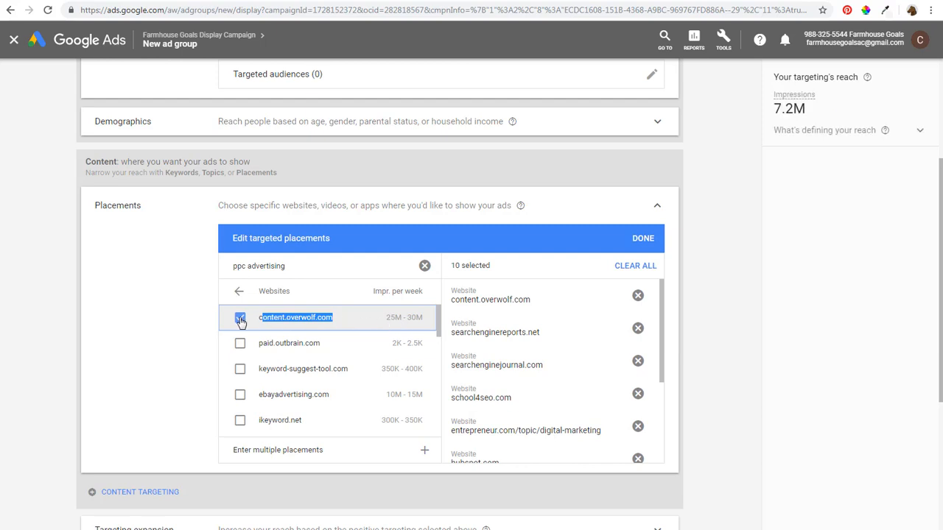
click(274, 328)
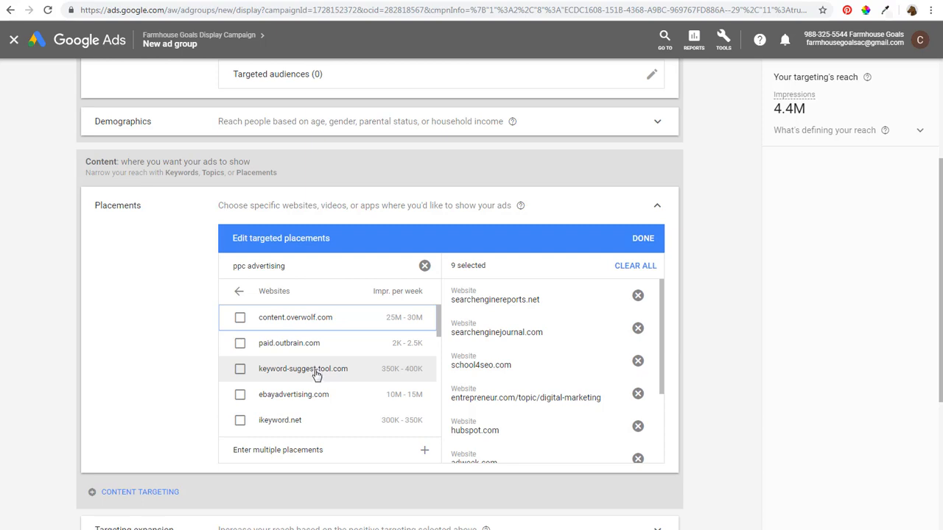
double_click(266, 400)
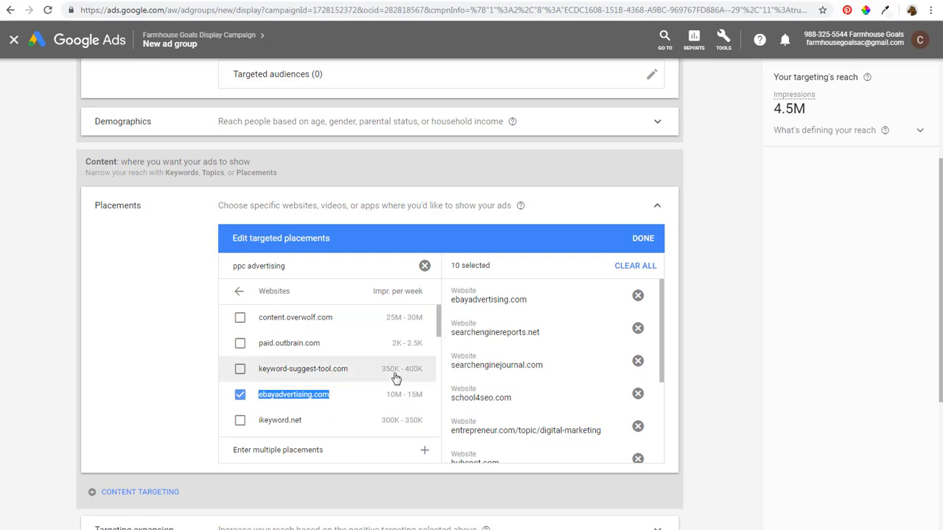
click(240, 395)
View the YouTube channels matching "ppc advertising" and clear the placement search
click(241, 297)
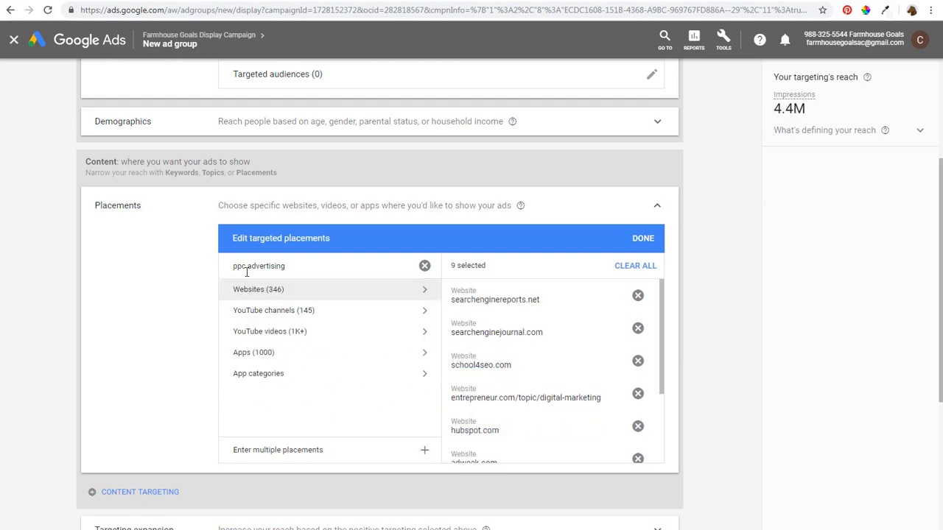
click(275, 316)
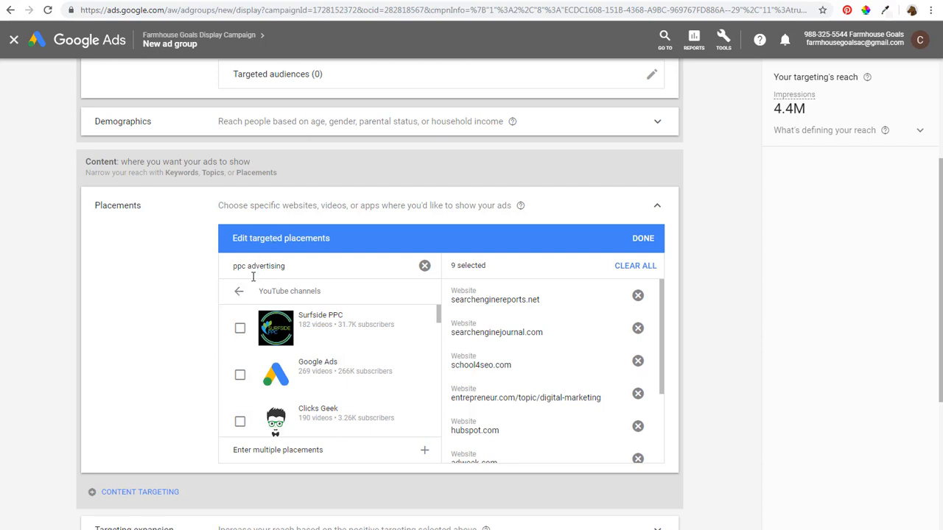
click(240, 295)
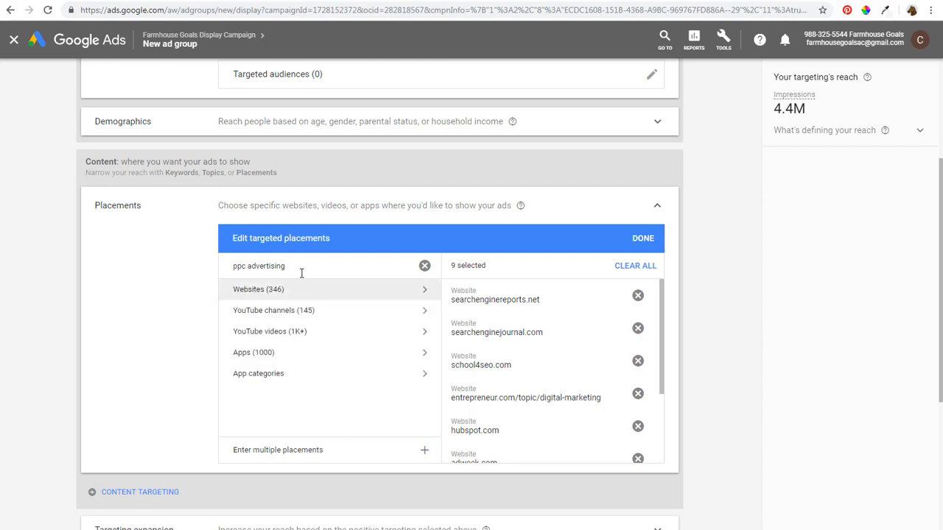
click(425, 267)
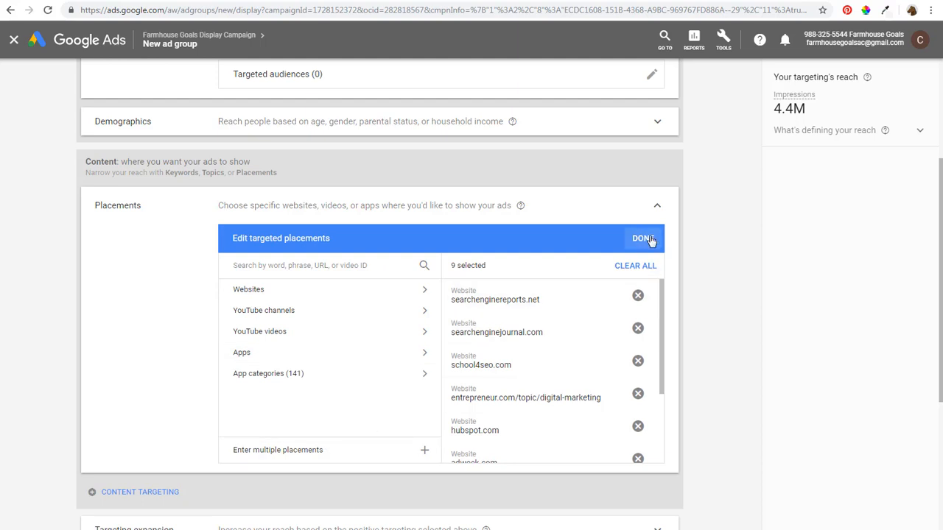
scroll(332, 143, up, 1)
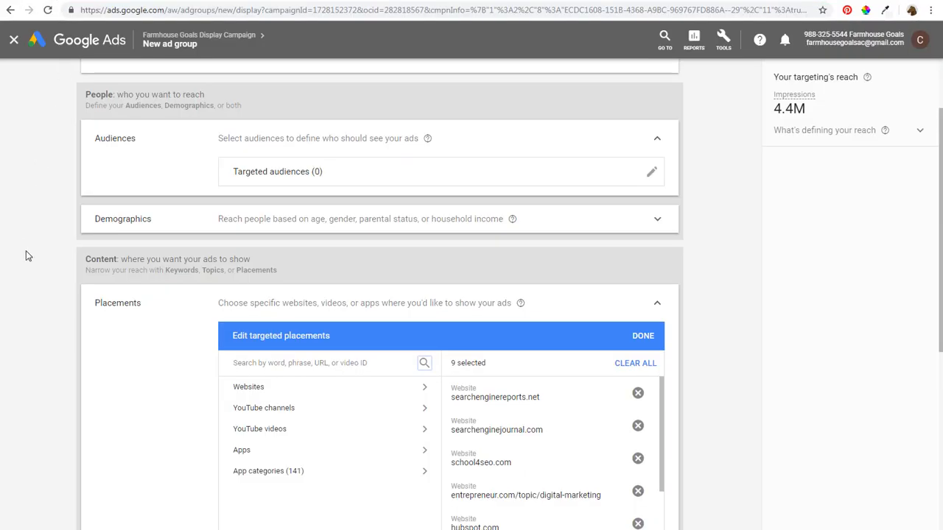
scroll(25, 250, down, 5)
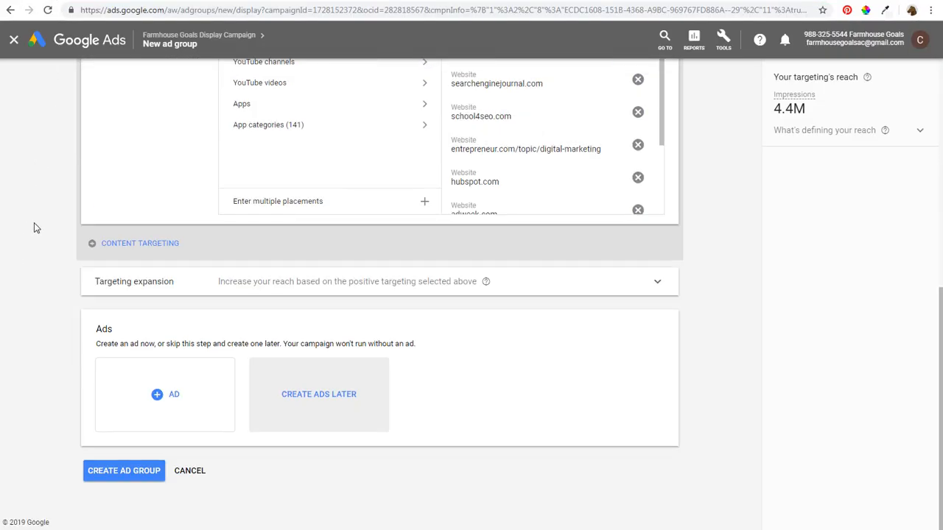
Open the targeting expansion settings, try expansion at Off, and set it to the maximum More reach level
click(276, 294)
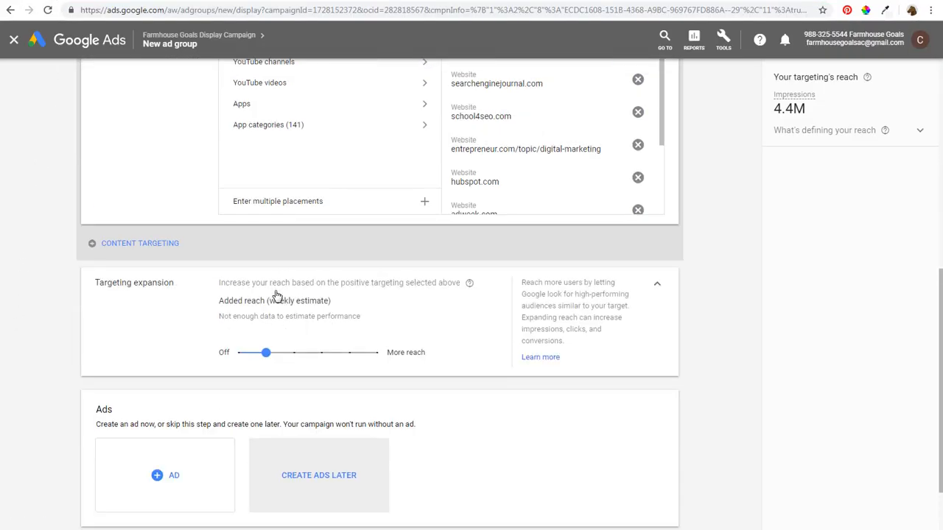
click(251, 357)
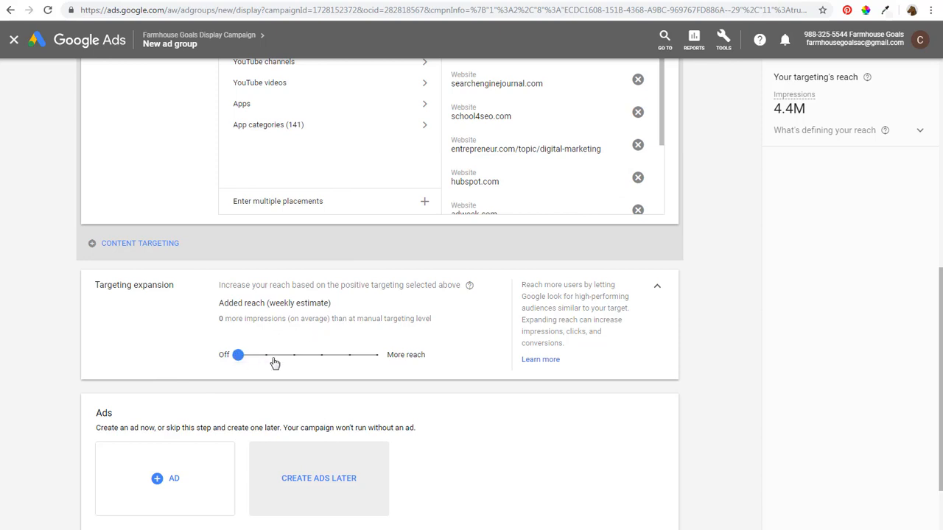
drag(238, 358, 382, 375)
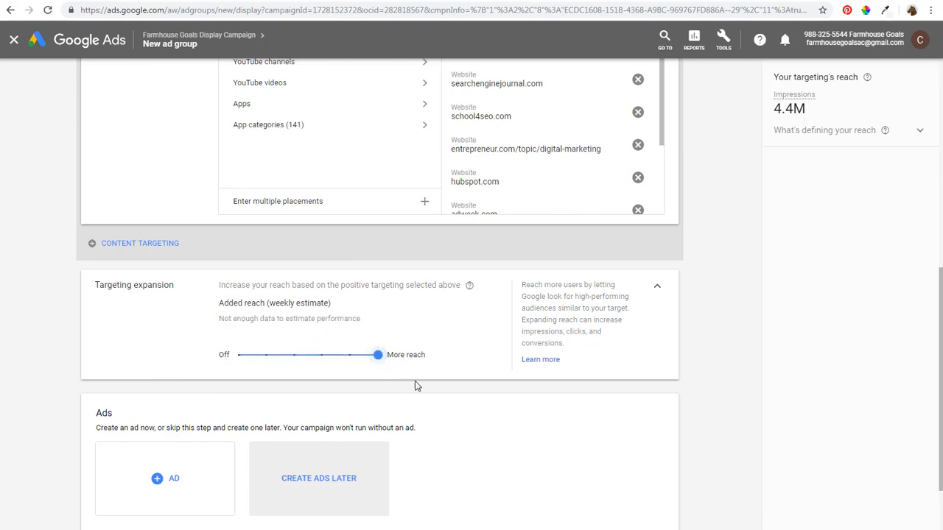
Review the selected website placements and clear all of them from the ad group's targeted placements
scroll(580, 256, up, 1)
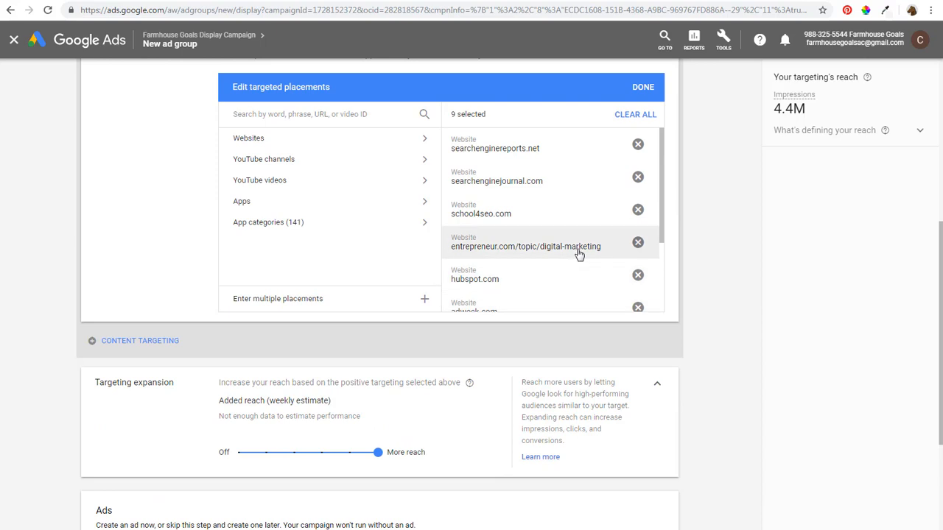
scroll(578, 255, up, 1)
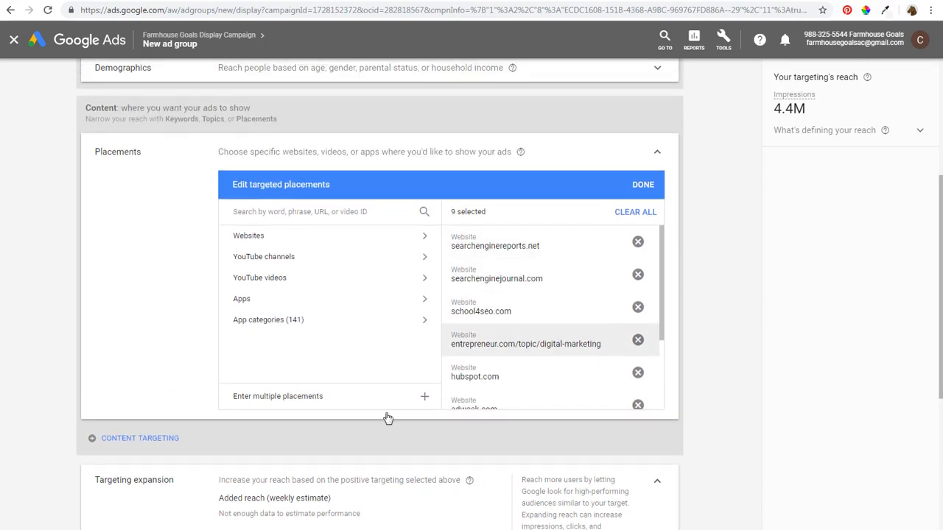
scroll(339, 475, up, 1)
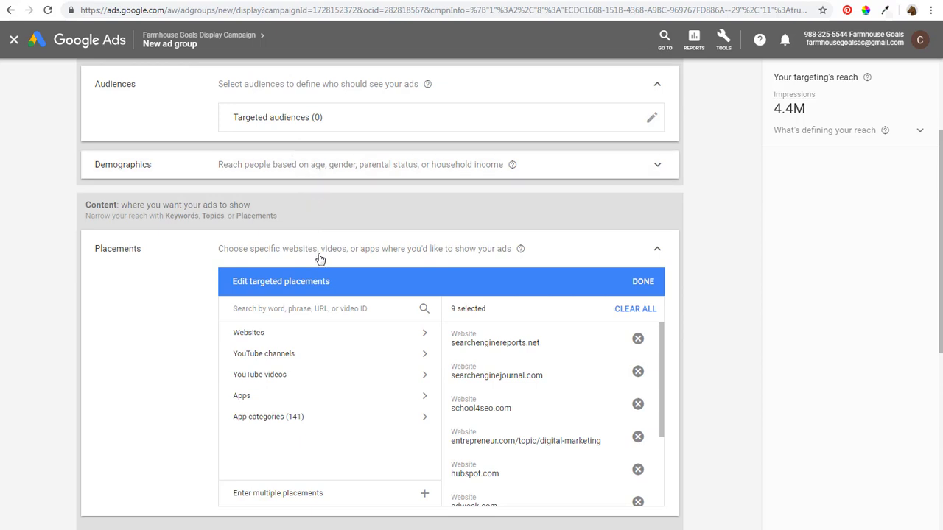
scroll(325, 258, down, 1)
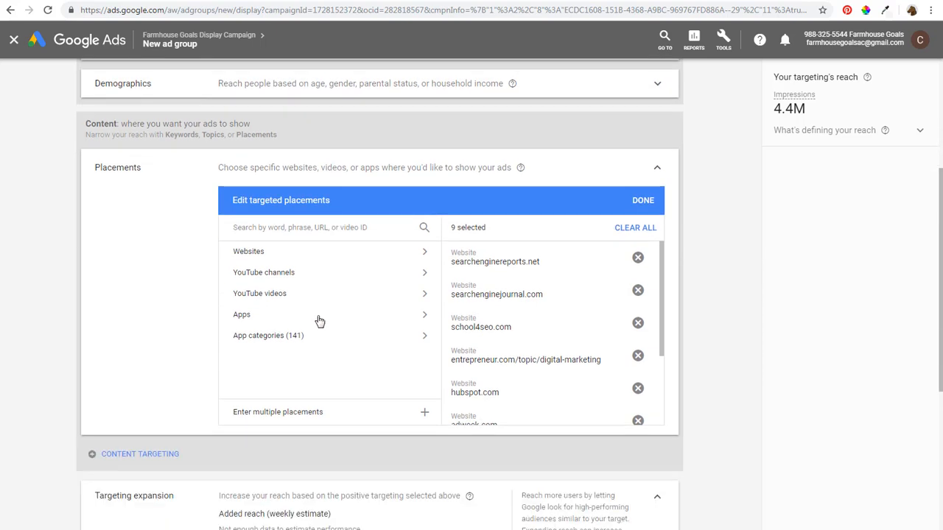
scroll(289, 480, down, 1)
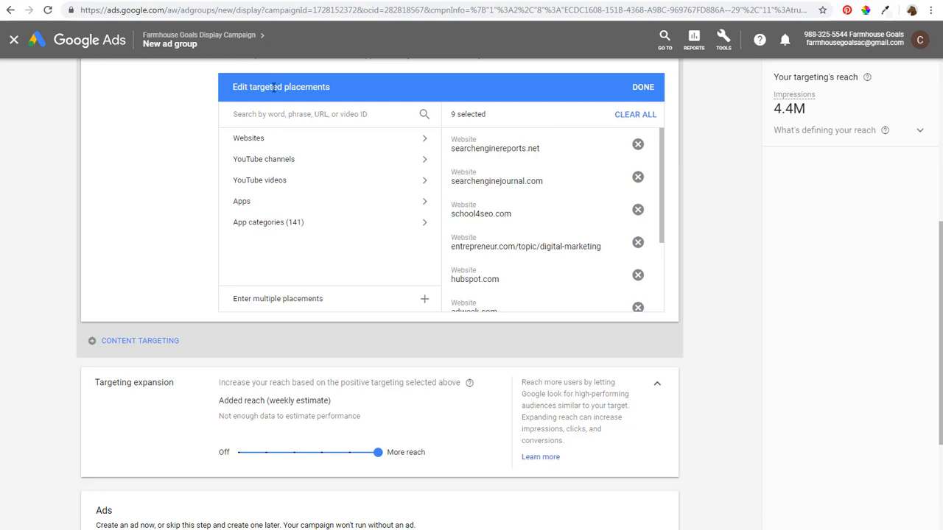
click(630, 115)
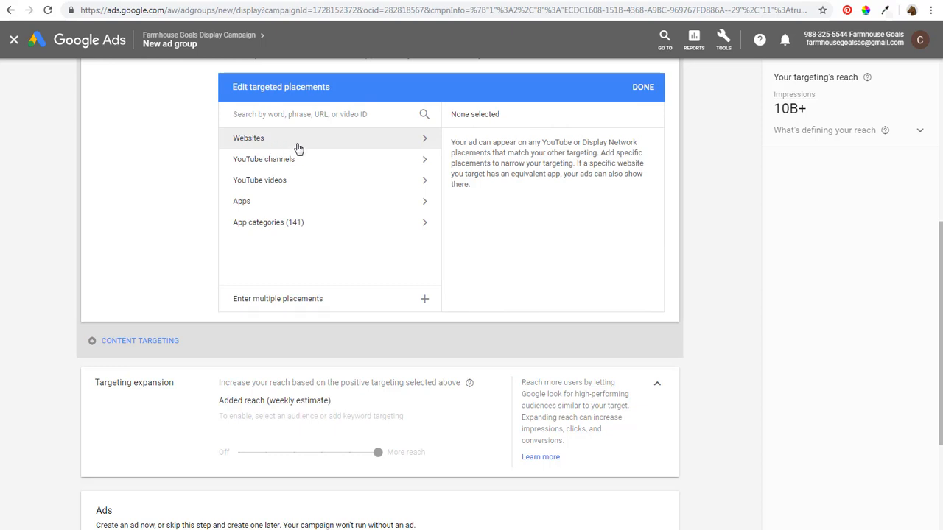
View the homebnc.com website as a placement example and return to the placements section of the Google Ads ad group
click(368, 1)
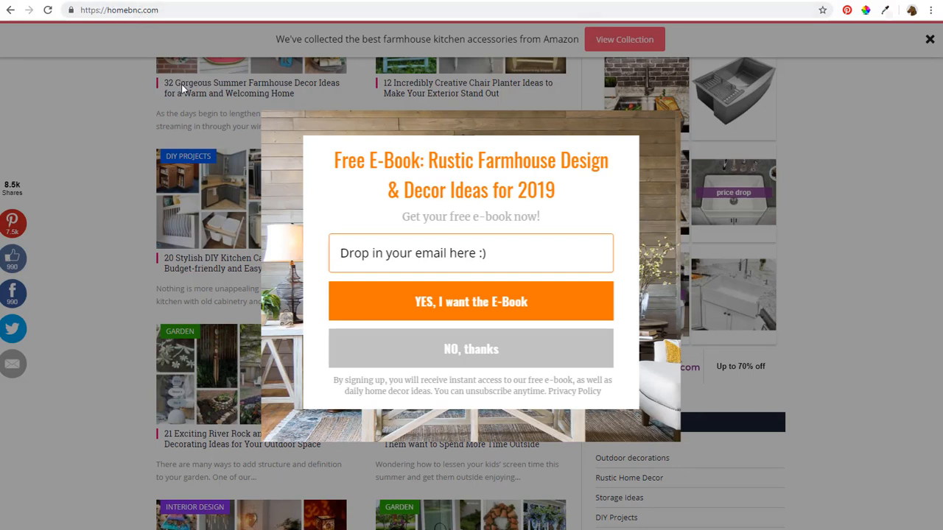
click(53, 1)
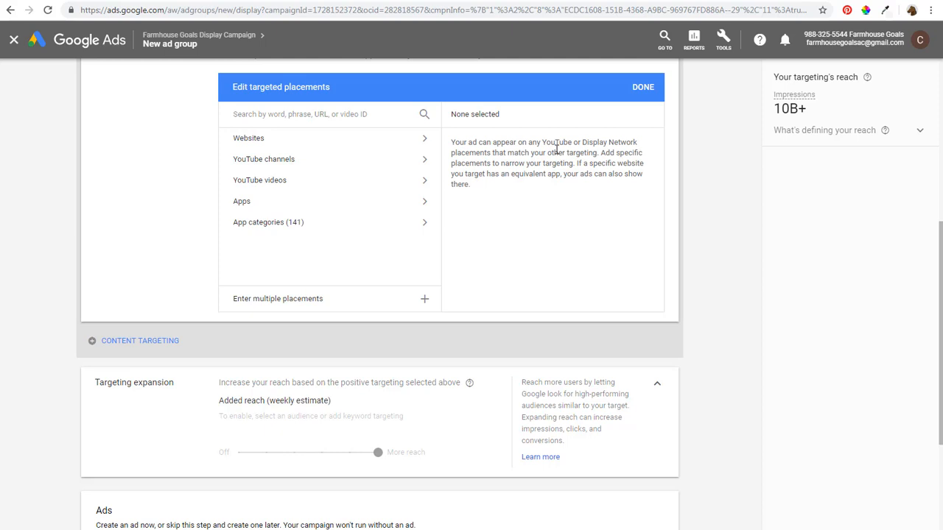
scroll(560, 148, up, 3)
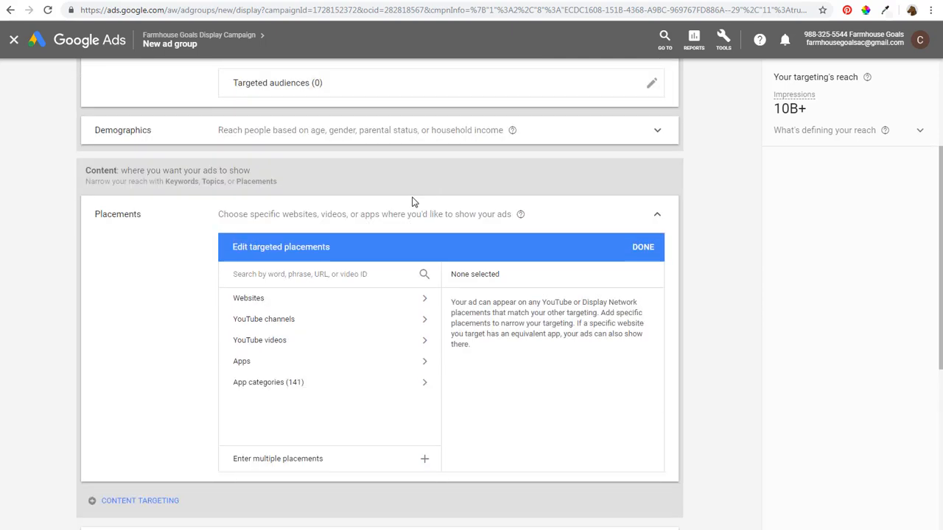